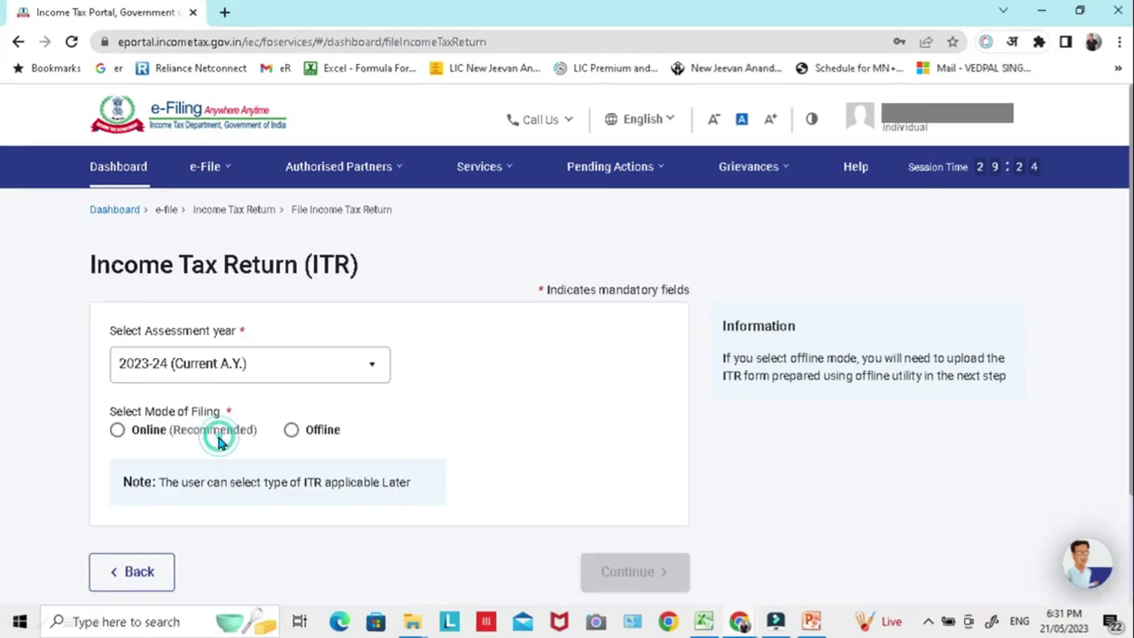
- Start a new online income tax filing for assessment year 2023-24 with the status Individual
click(200, 436)
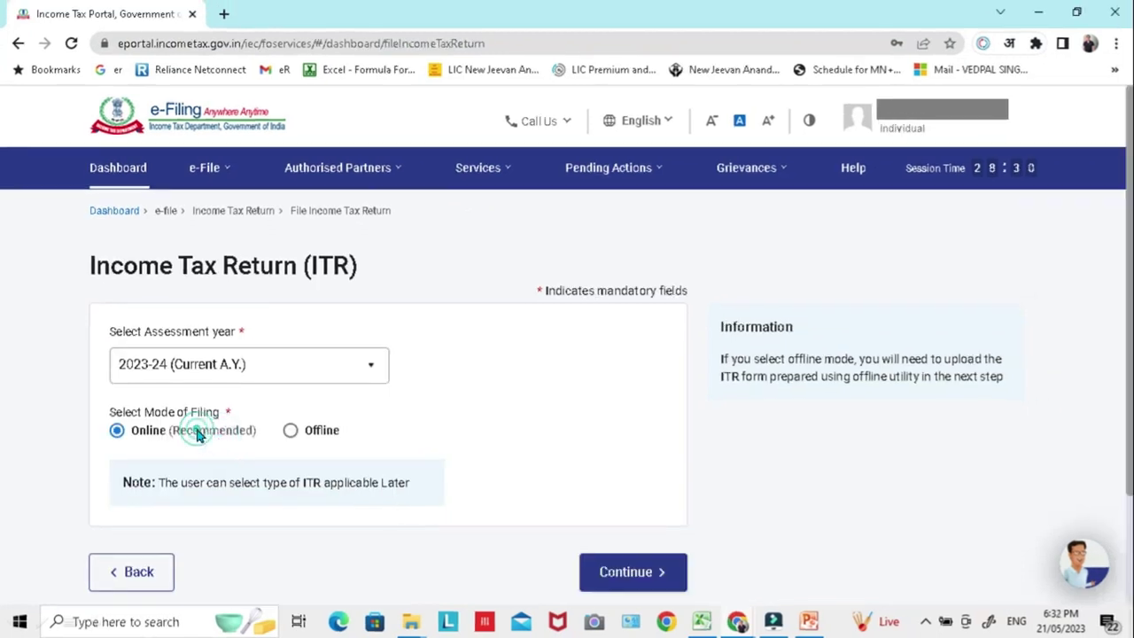
click(634, 580)
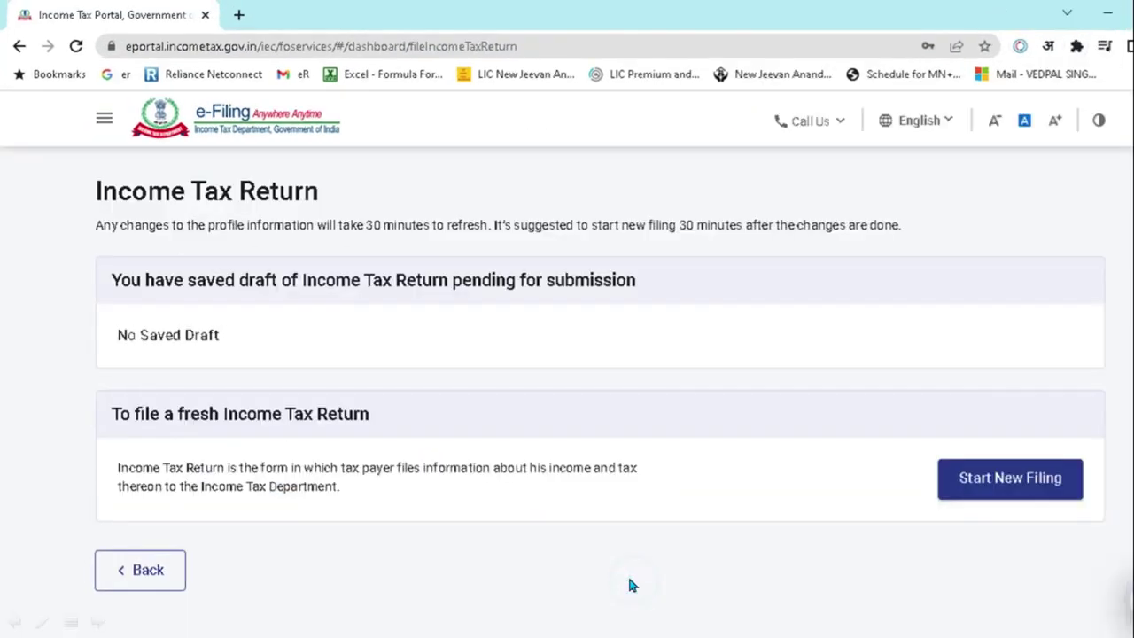
click(1046, 487)
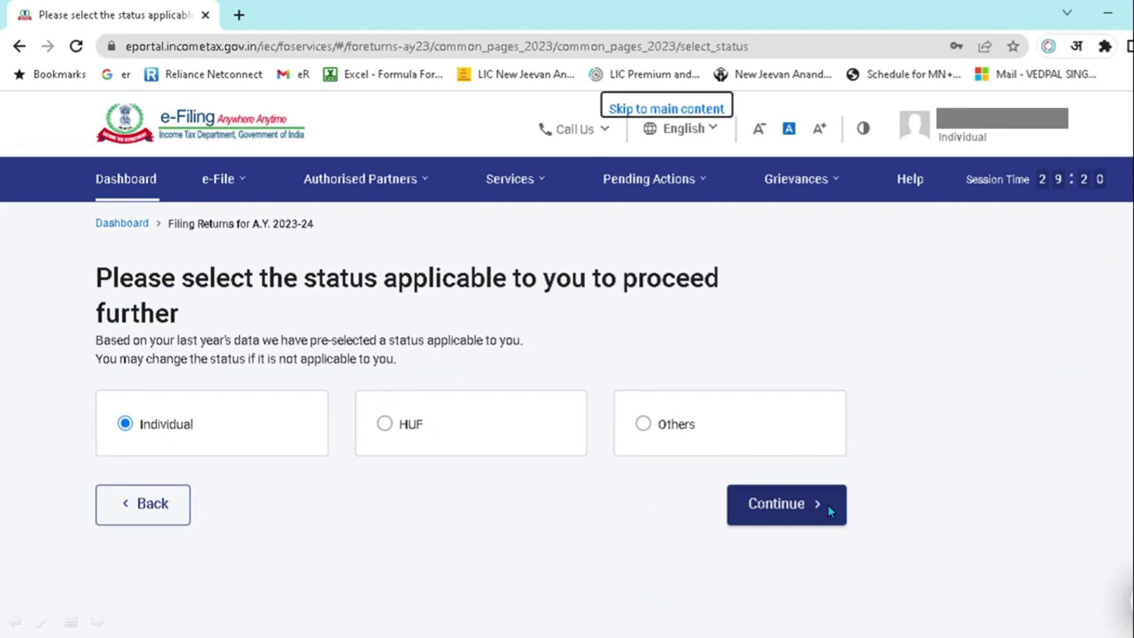
click(776, 505)
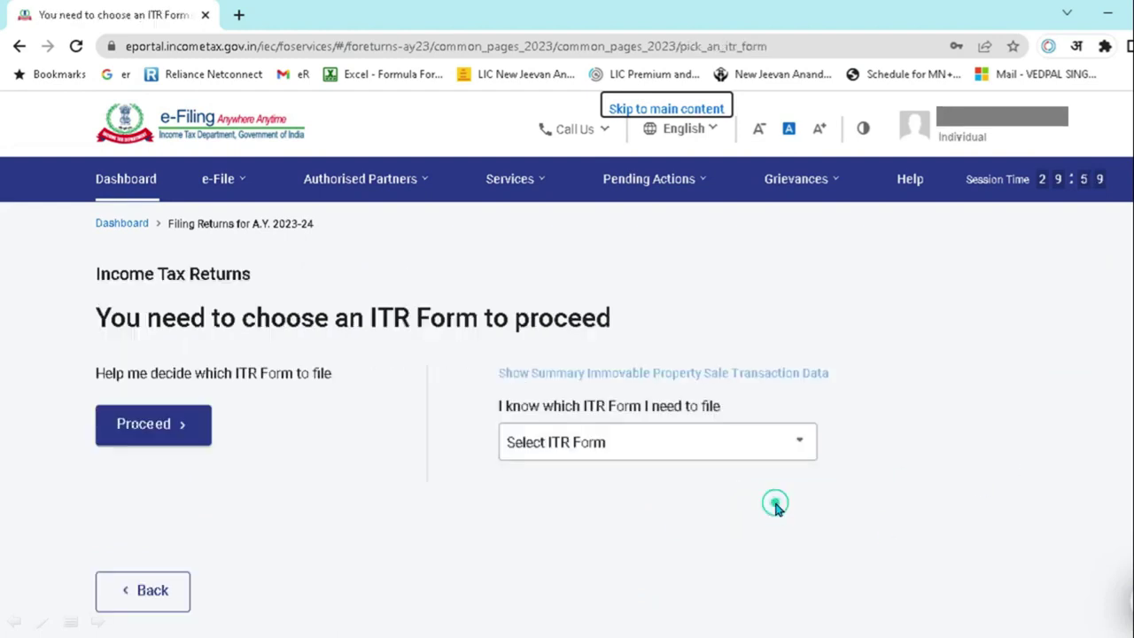
- Choose ITR-2 as the return form and proceed with it
click(752, 450)
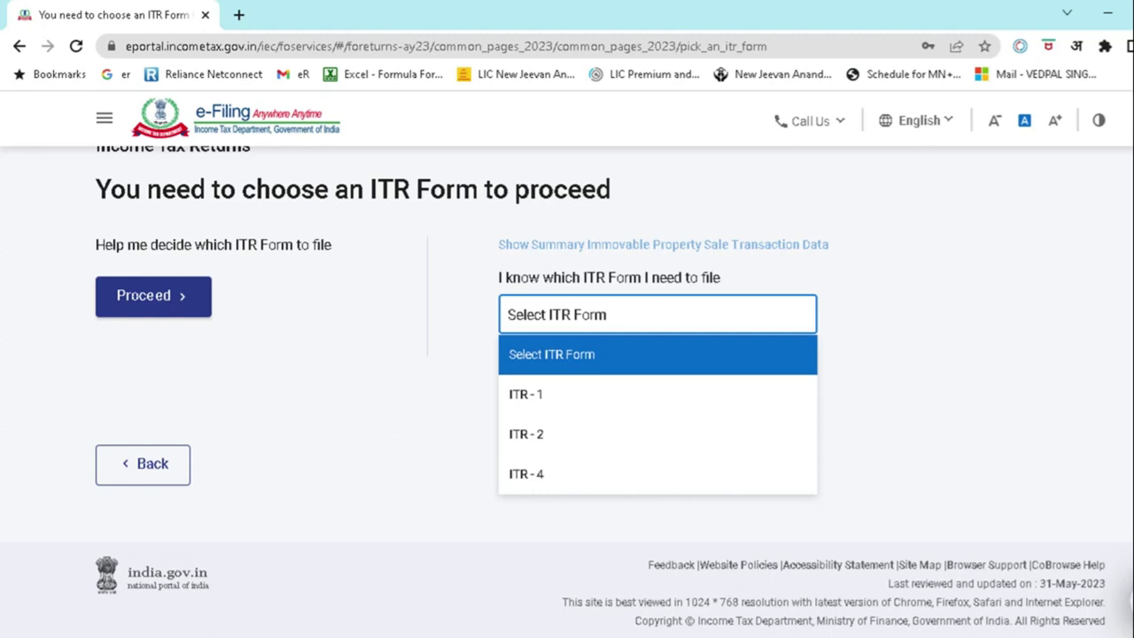
click(581, 442)
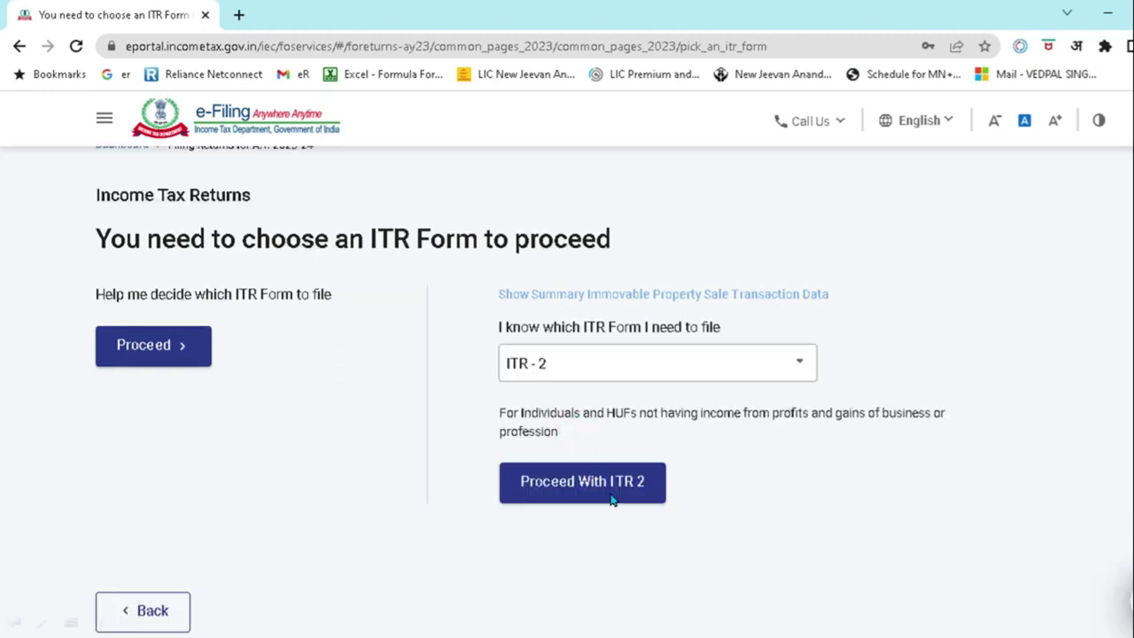
click(612, 499)
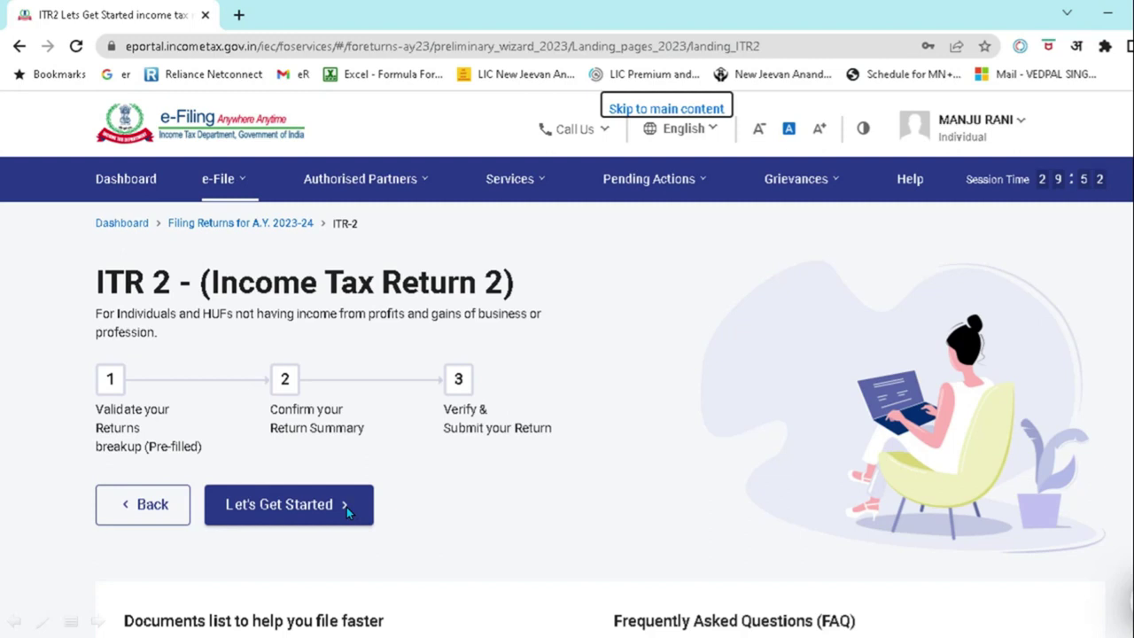
- Get started with ITR-2 and give taxable income above the basic exemption limit as the reason for filing
click(347, 507)
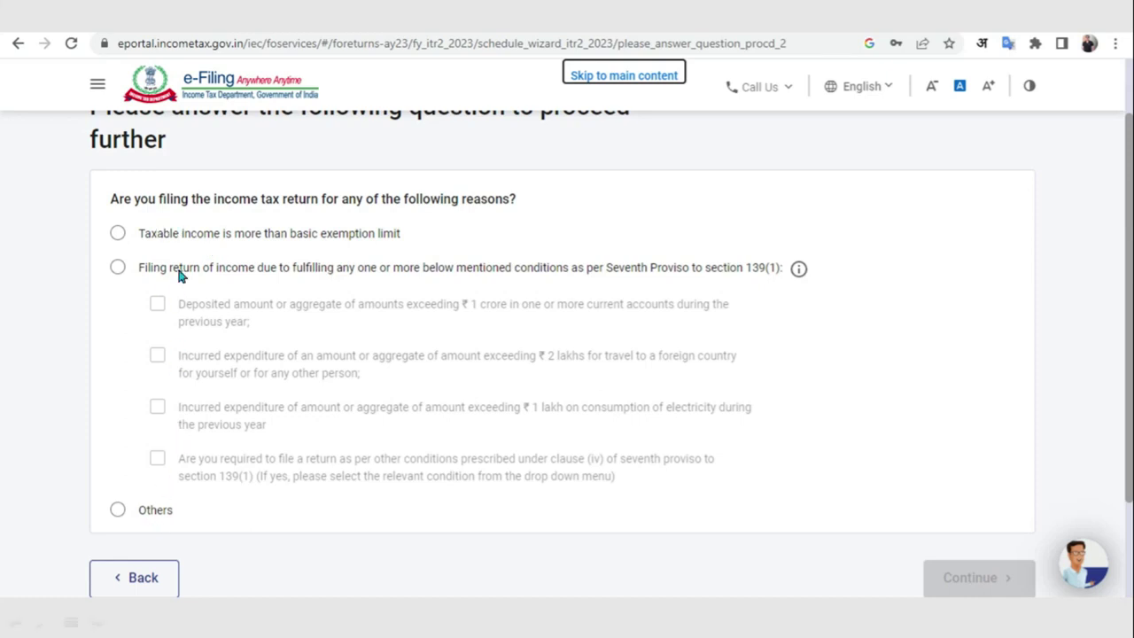
click(178, 236)
click(999, 584)
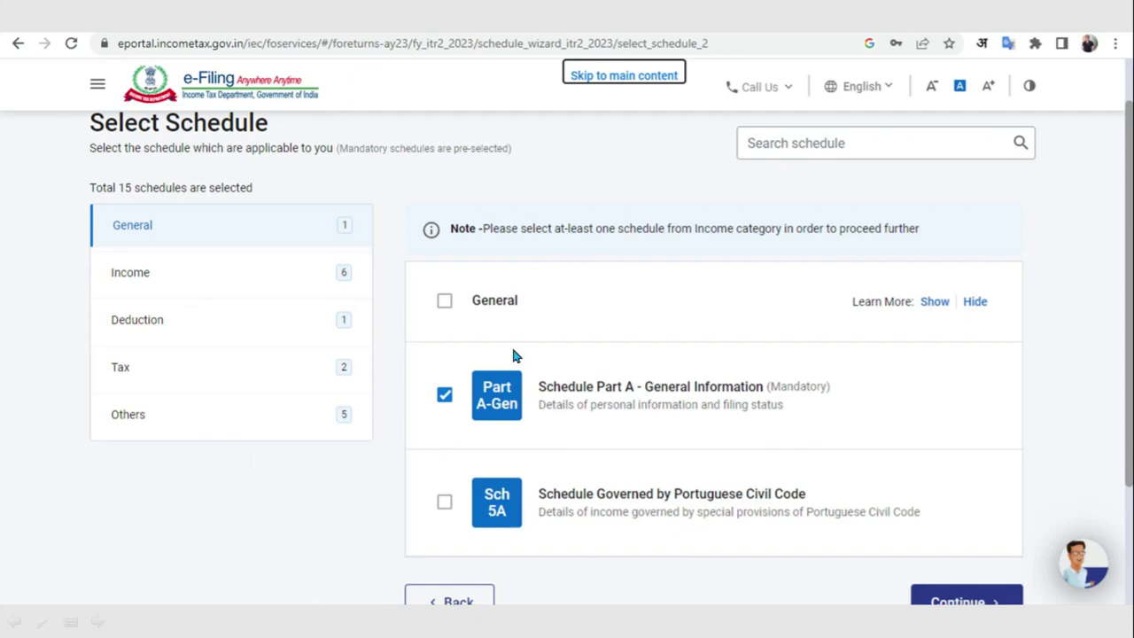
- In the Income schedules, clear Salary, House Property and Capital Gains, leaving only VDA and Special Income selected
click(198, 276)
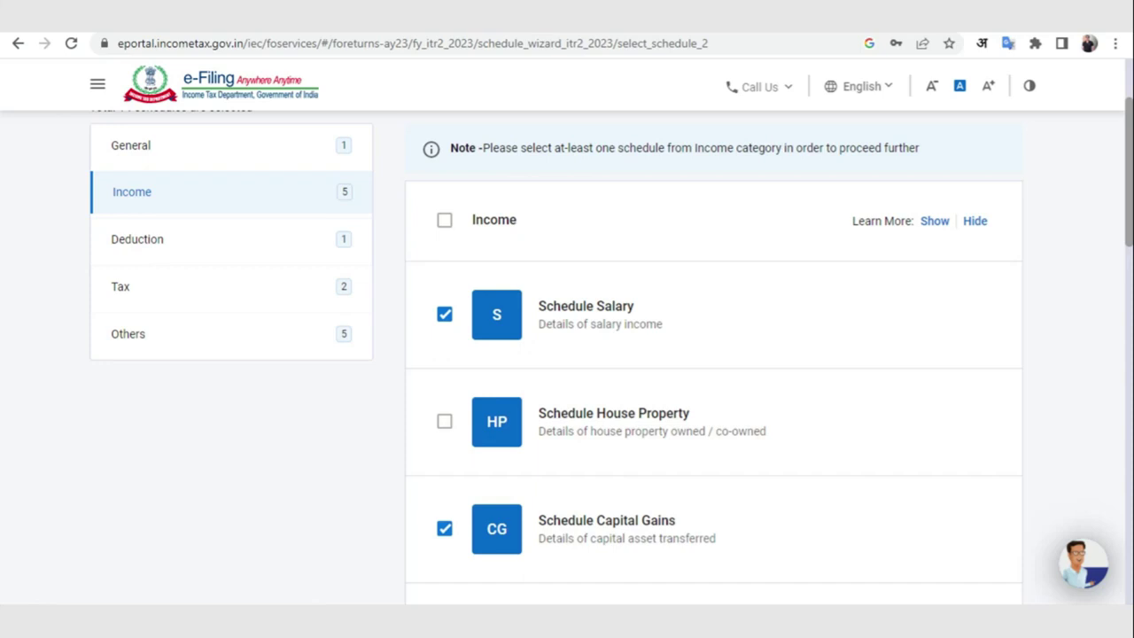
click(446, 318)
scroll(447, 319, down, 2)
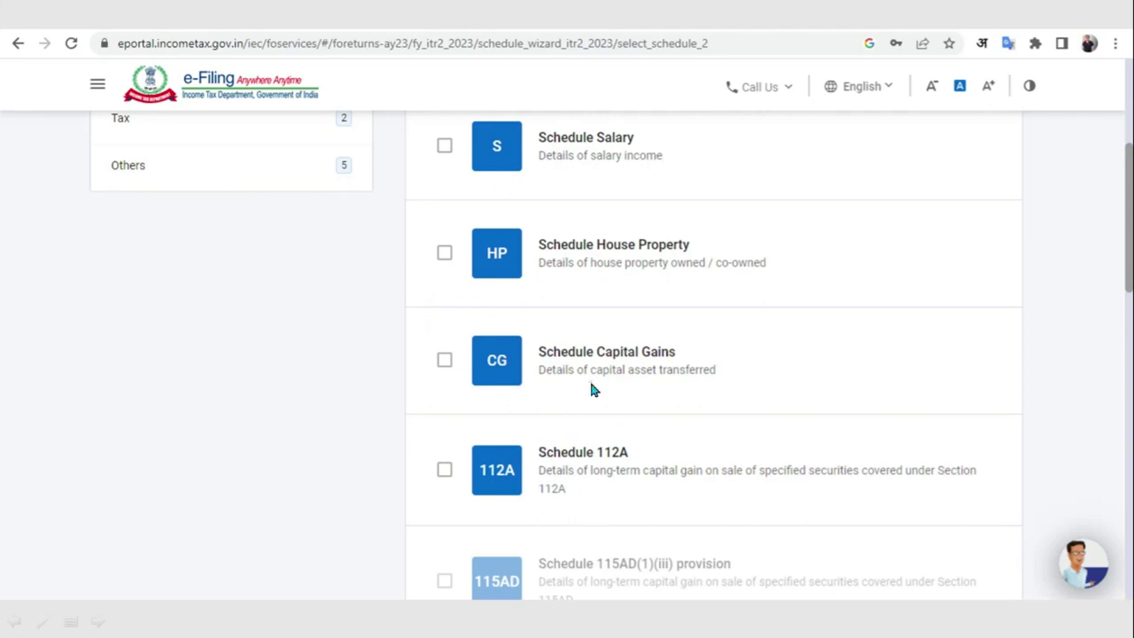
scroll(592, 381, down, 6)
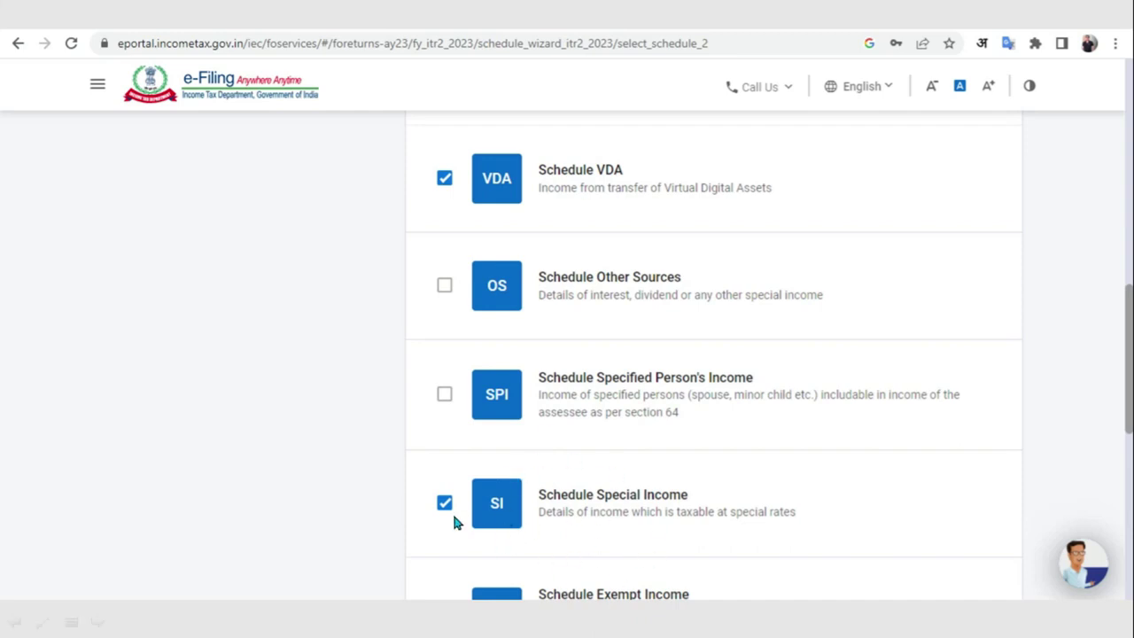
click(608, 470)
scroll(609, 475, down, 4)
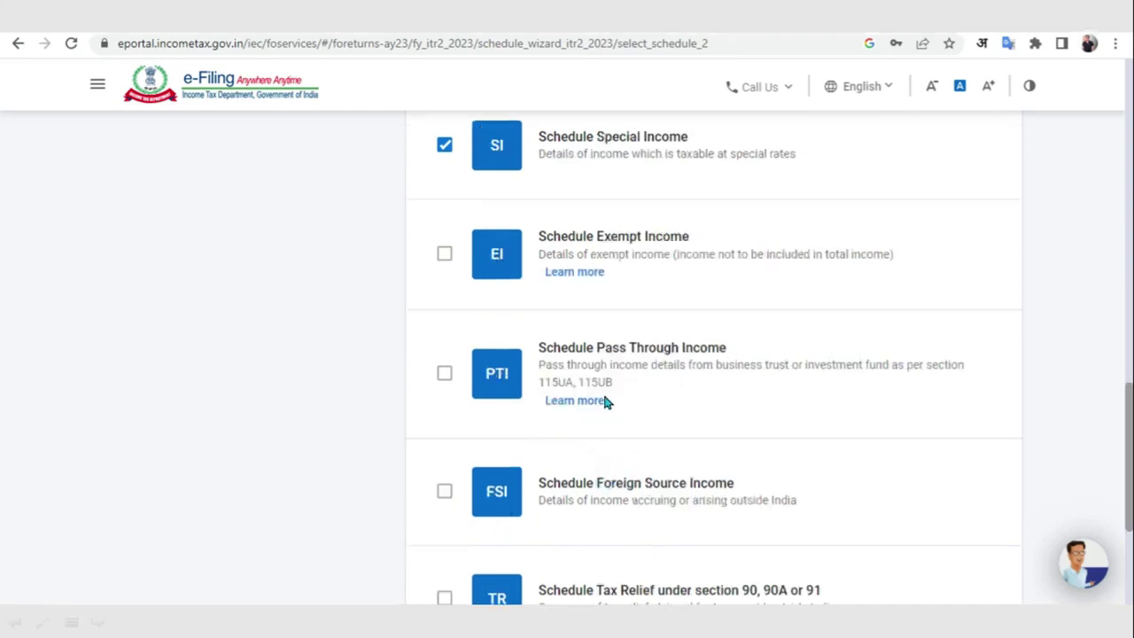
click(599, 518)
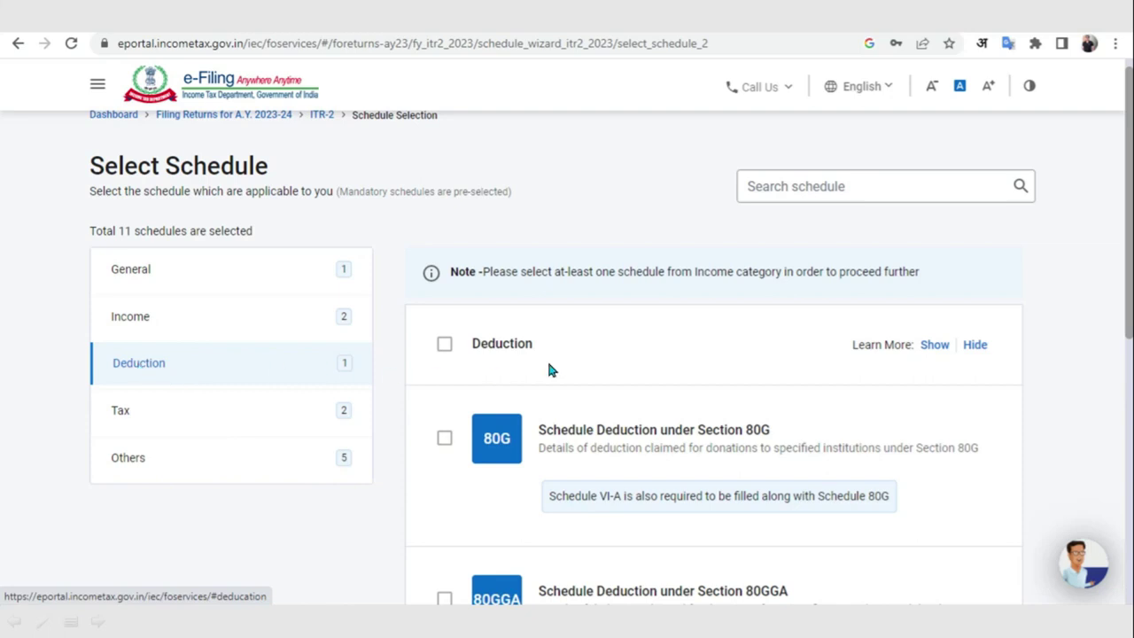
- Keep the Chapter VI-A deduction schedule and select the Tax Payments, Tax Deducted At Source and Tax Collected At Source schedules
scroll(636, 438, down, 5)
click(635, 437)
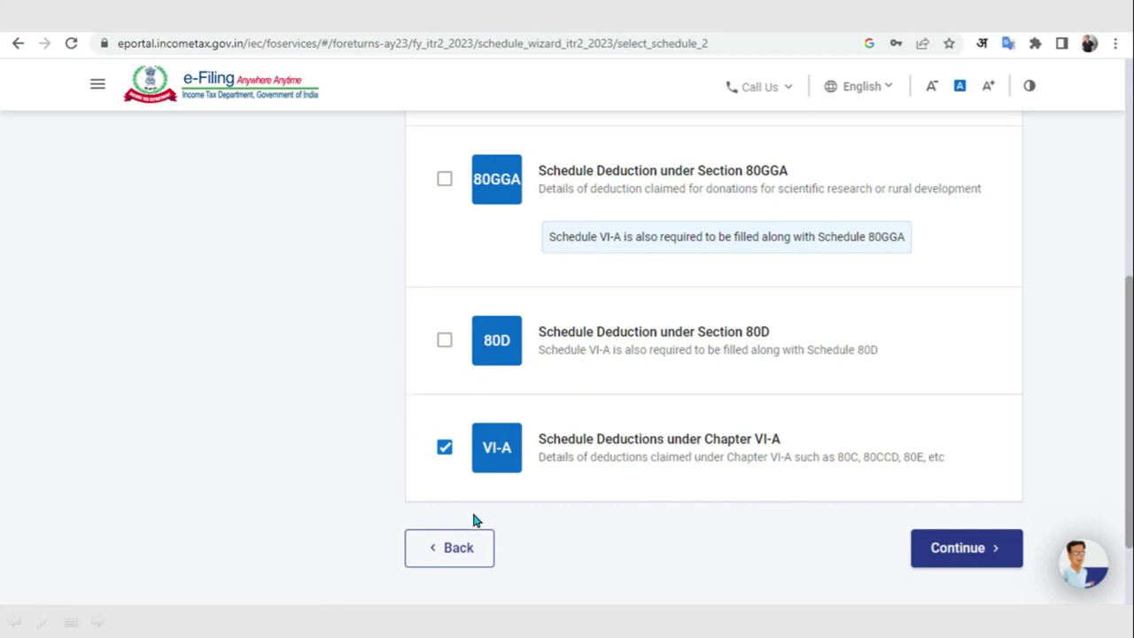
click(548, 426)
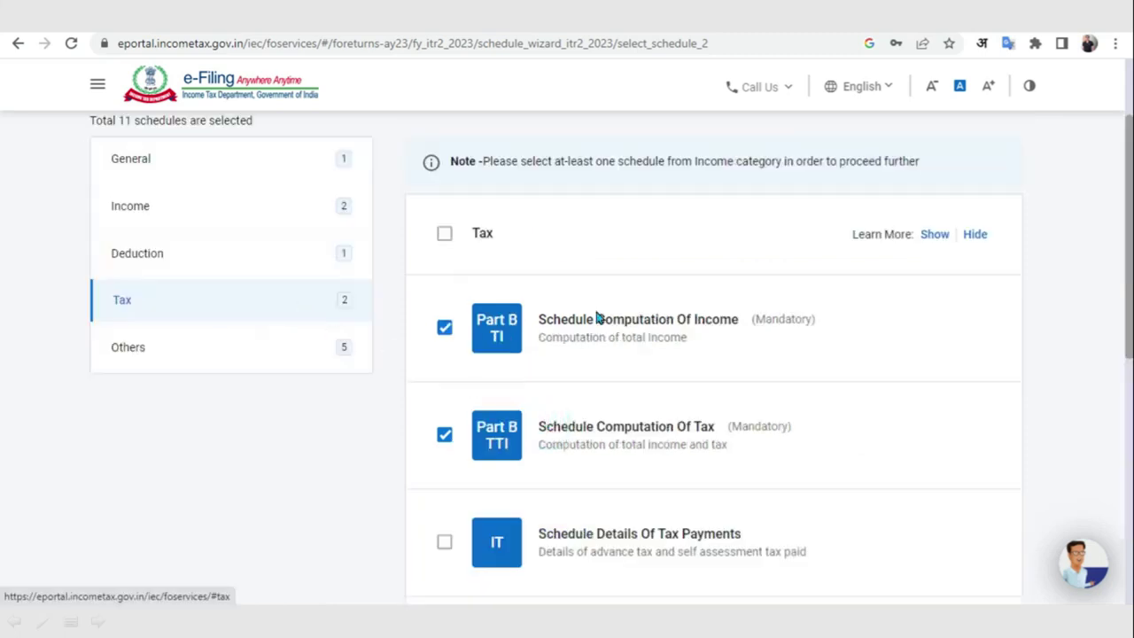
scroll(613, 391, down, 3)
click(615, 393)
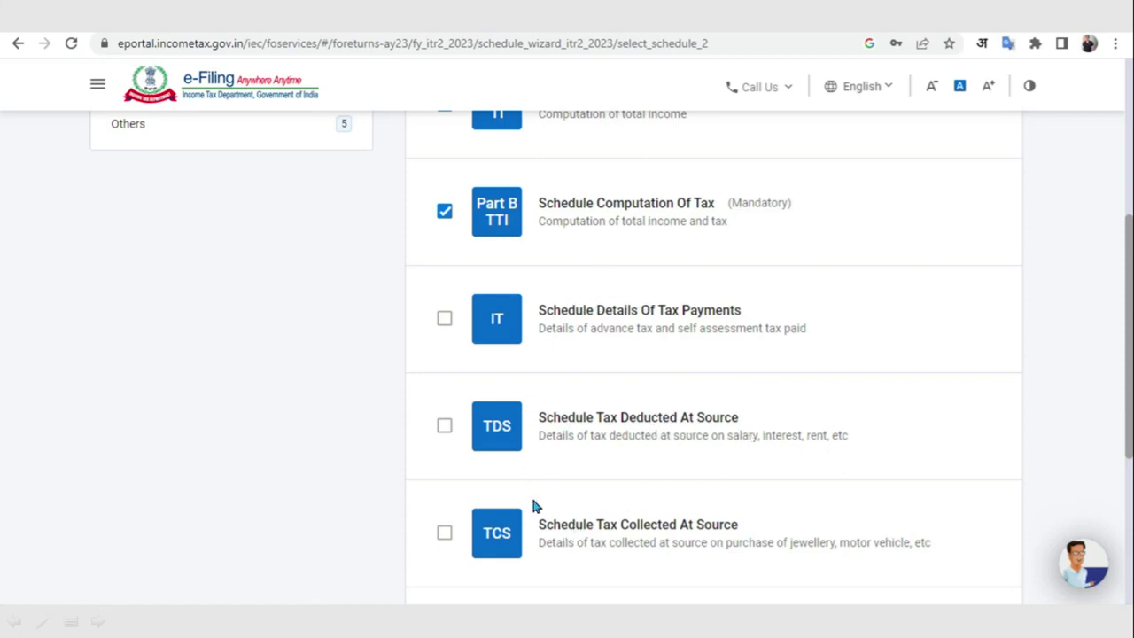
click(448, 321)
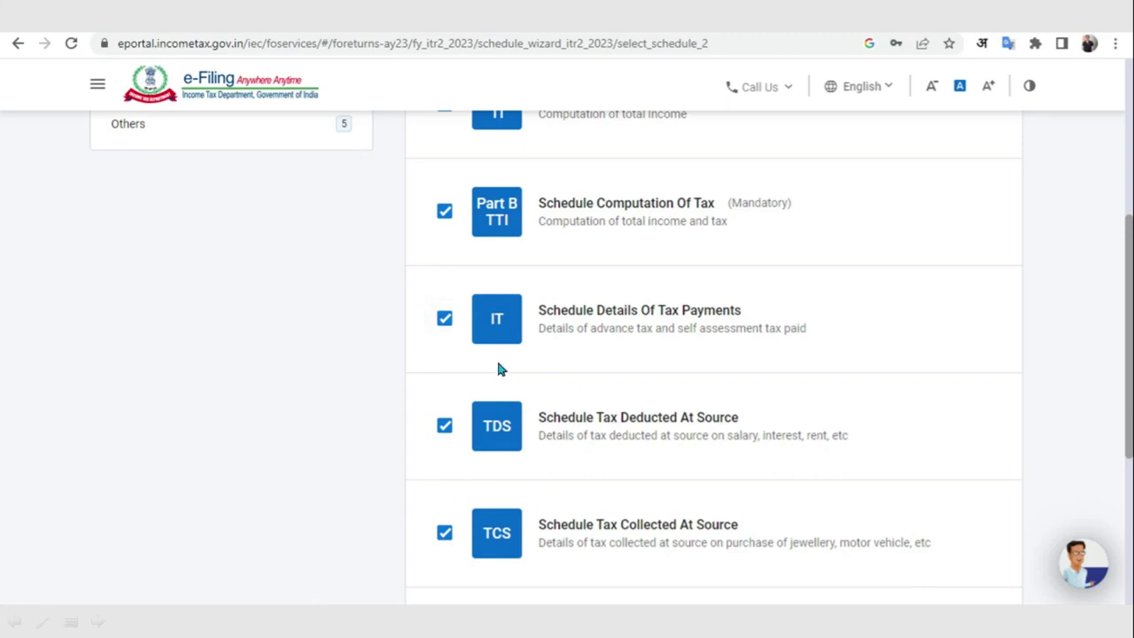
scroll(600, 483, down, 3)
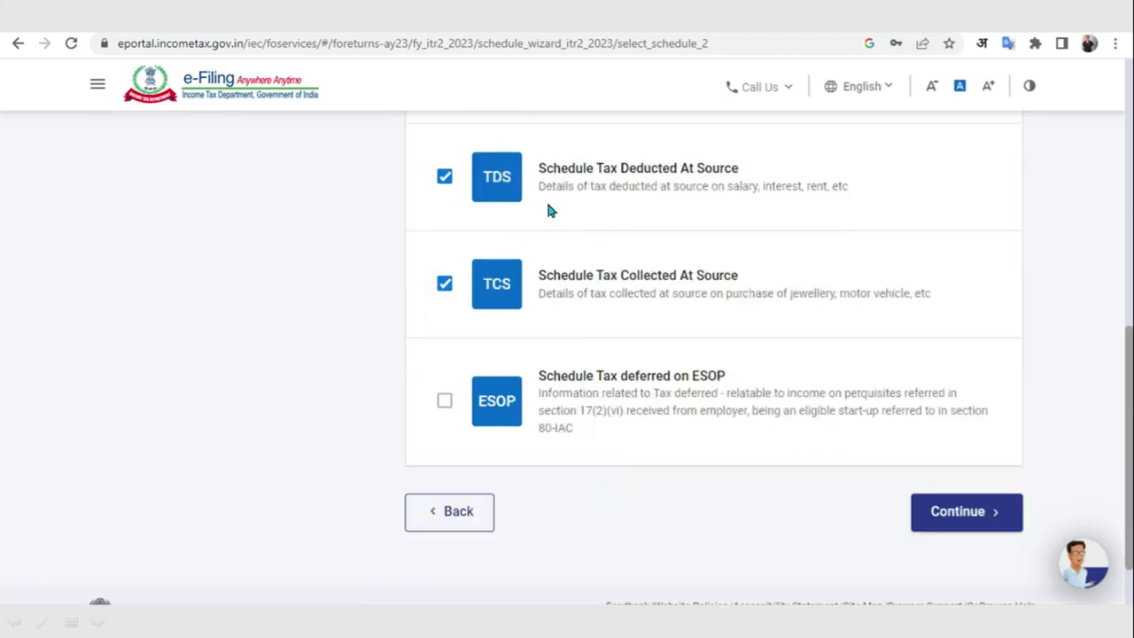
click(571, 480)
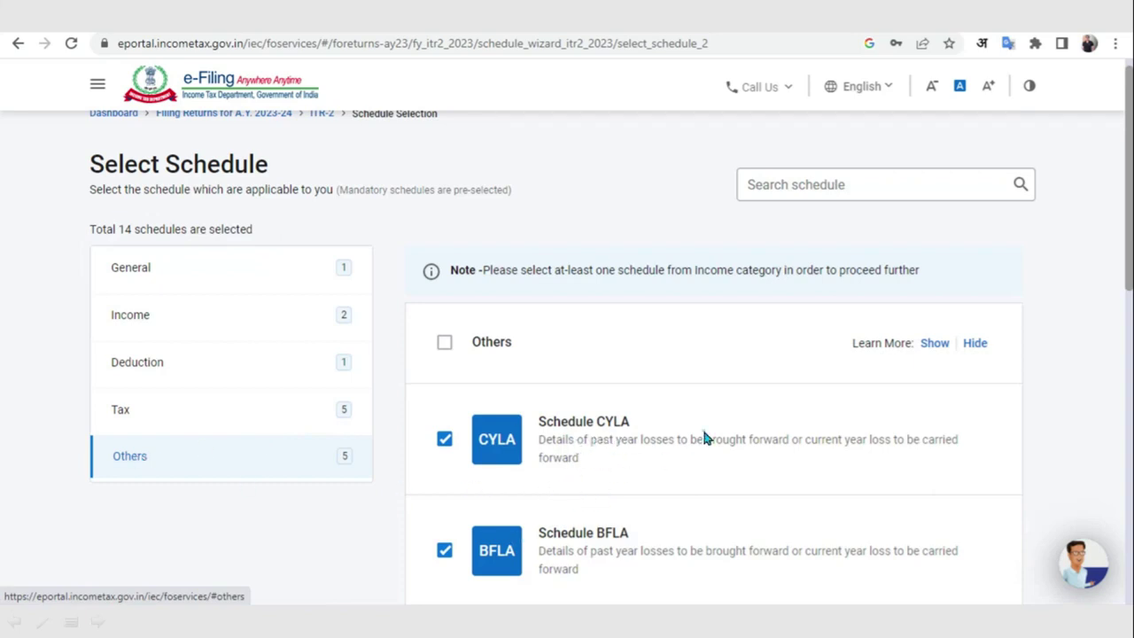
- Keep the preselected schedules in the Others category and confirm the schedule selection, accepting the note
scroll(704, 438, down, 5)
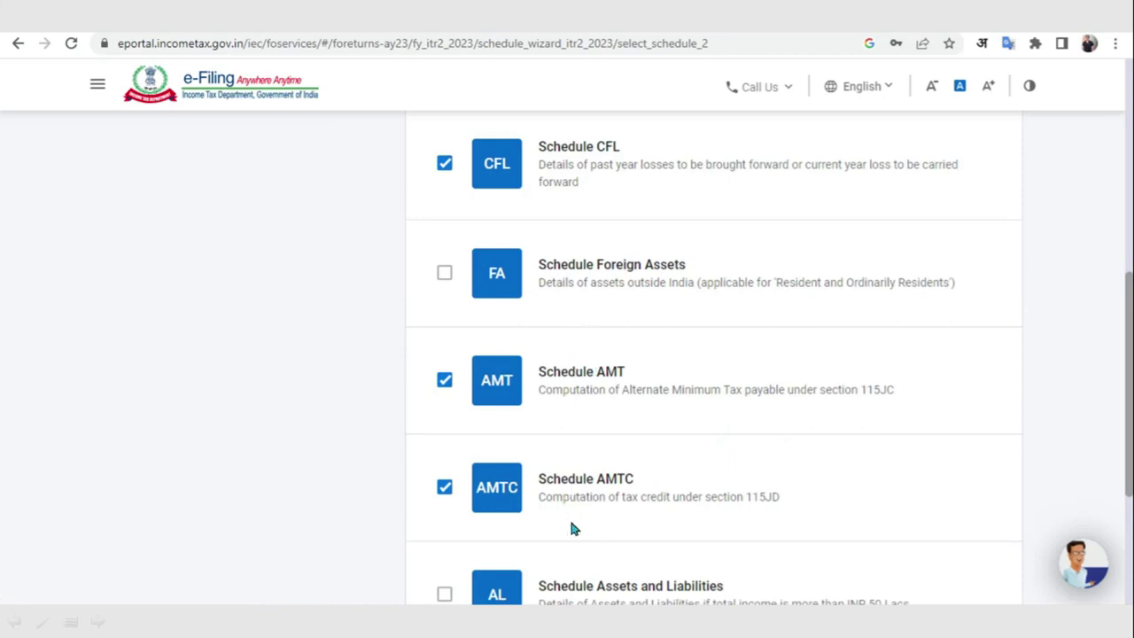
scroll(682, 472, down, 2)
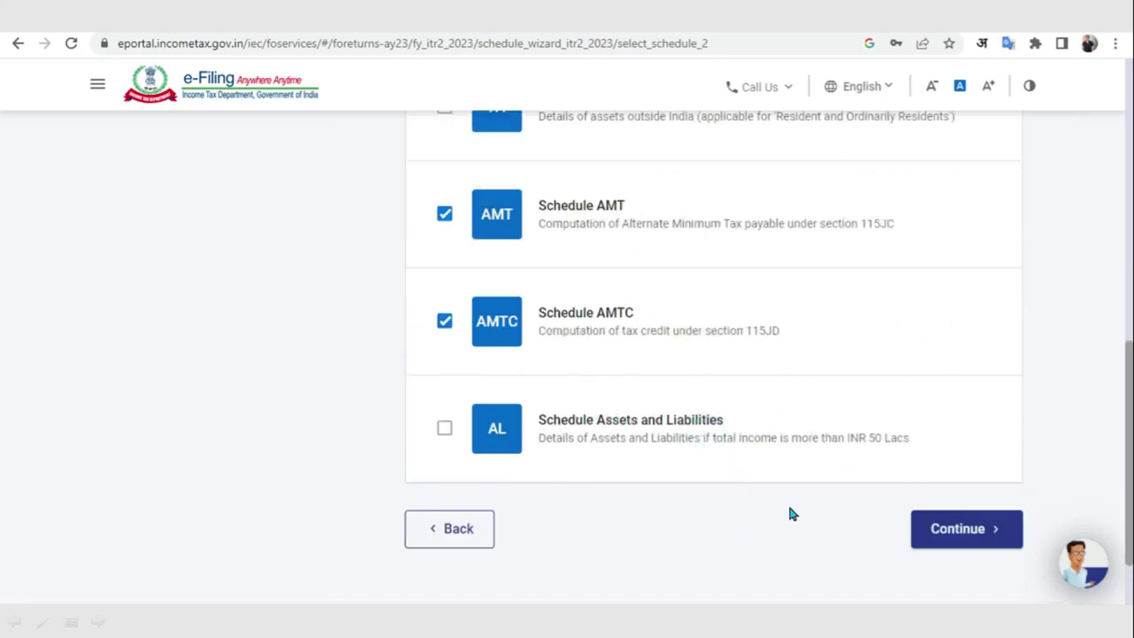
click(941, 536)
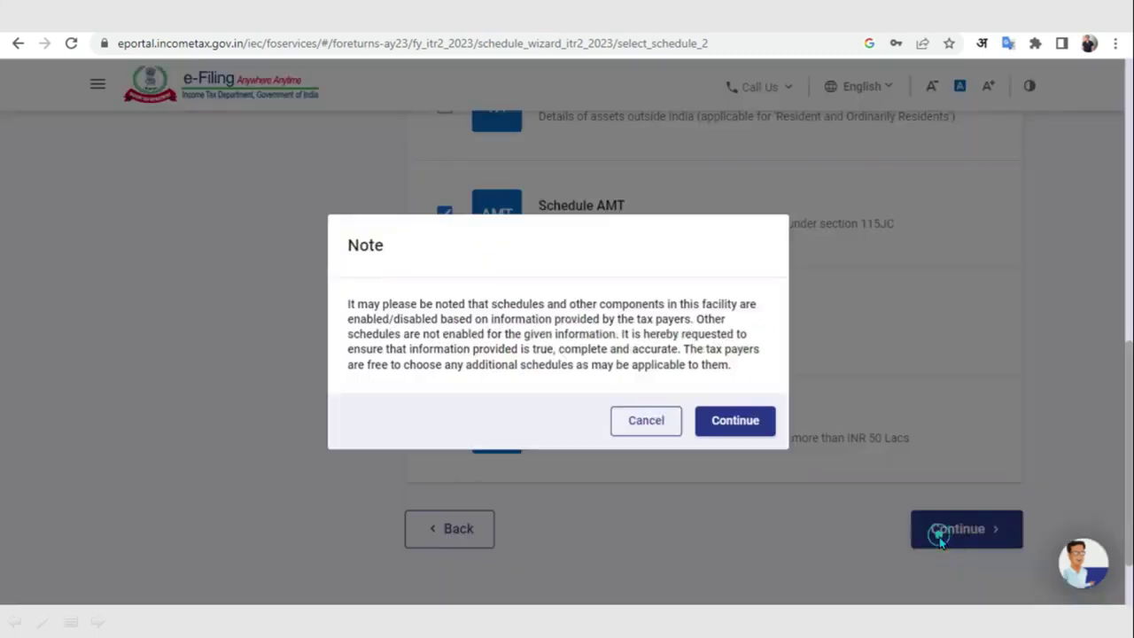
click(736, 425)
click(678, 404)
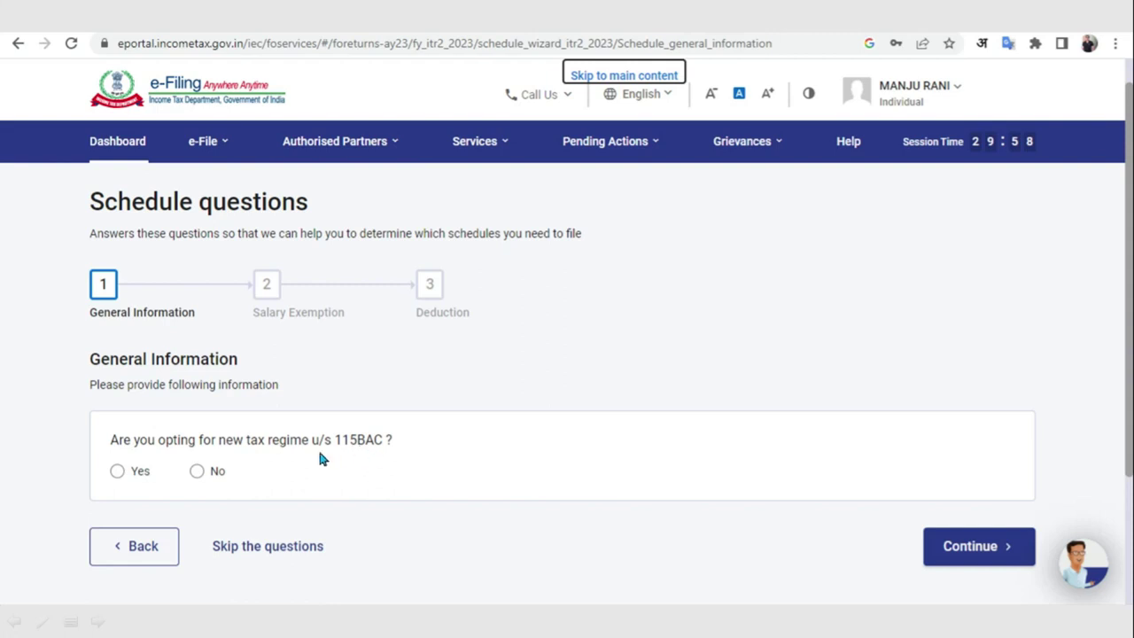
- Answer No to opting for the new tax regime u/s 115BAC and continue past the salary exemption questions
click(199, 472)
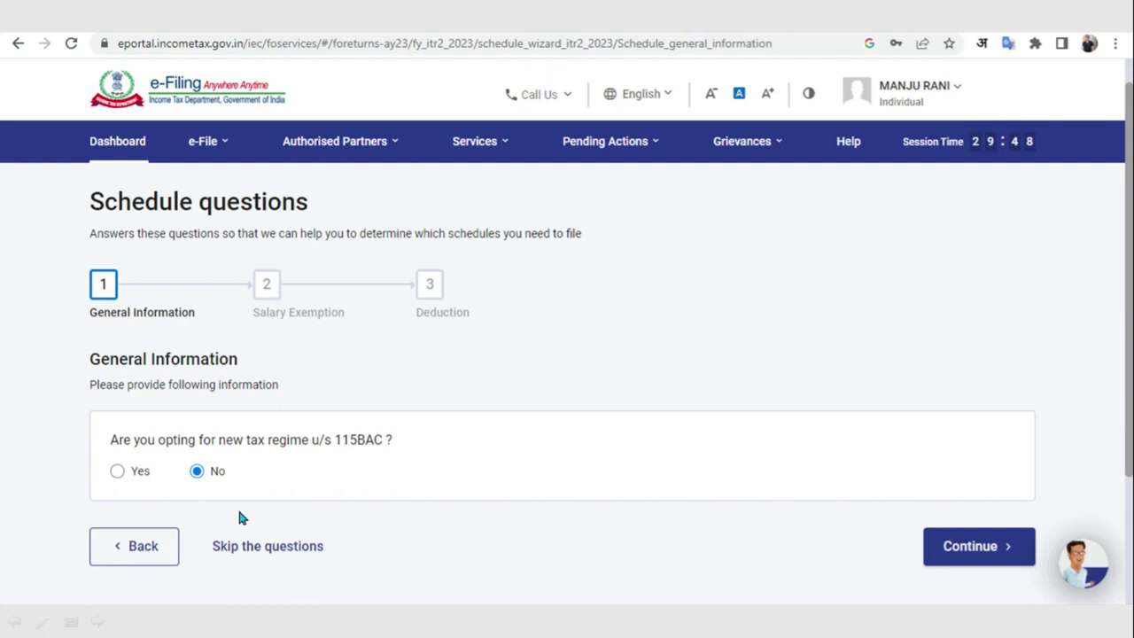
click(977, 557)
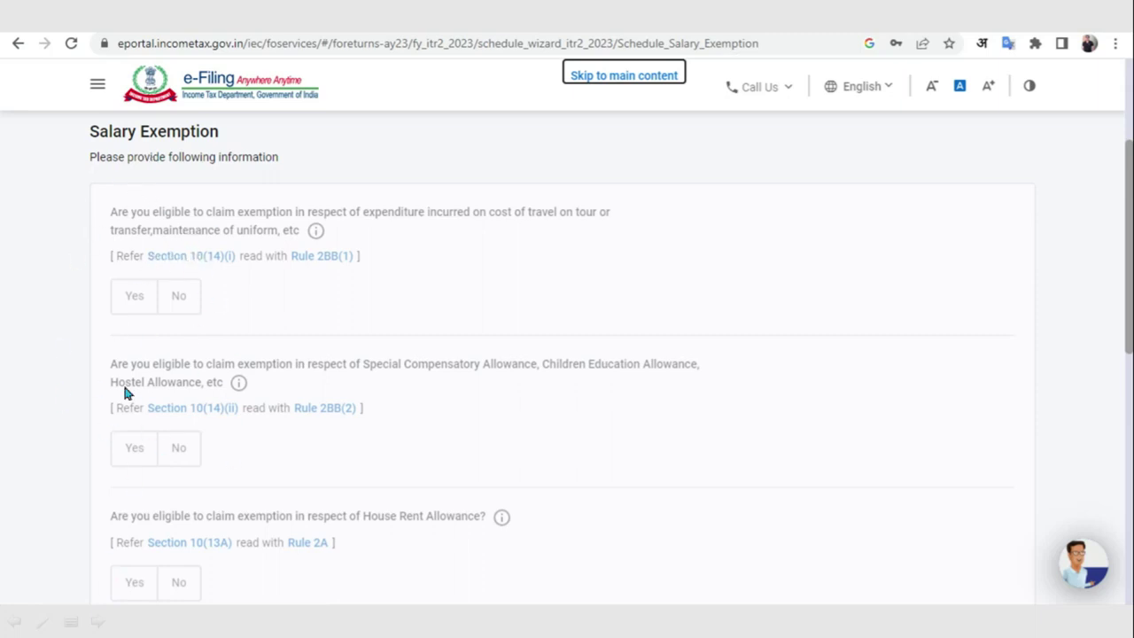
scroll(507, 438, down, 5)
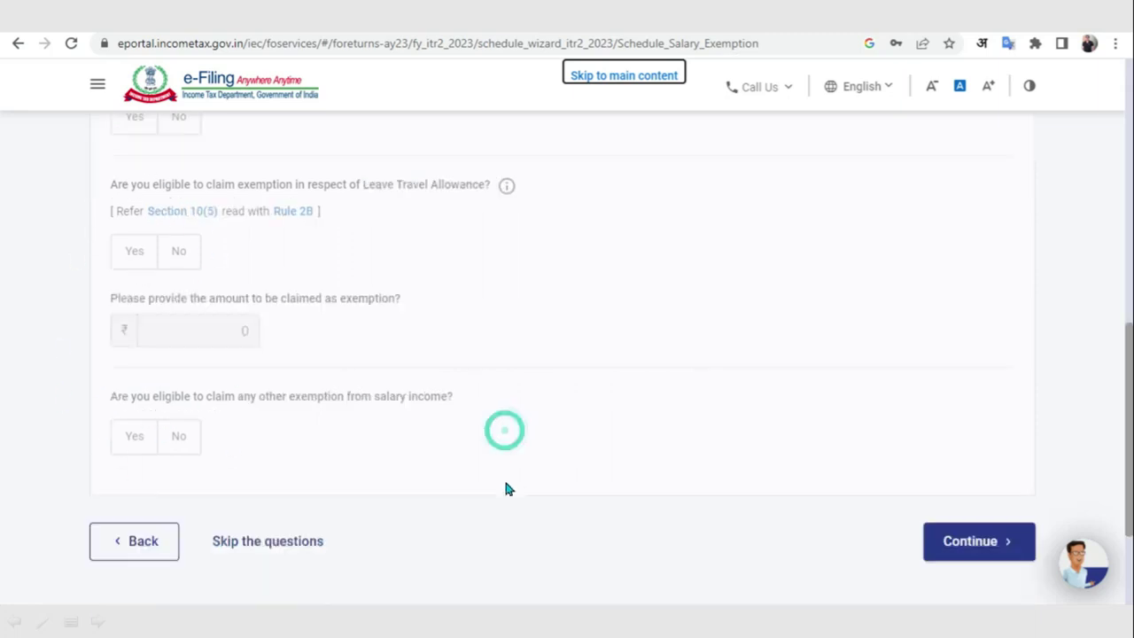
click(1004, 545)
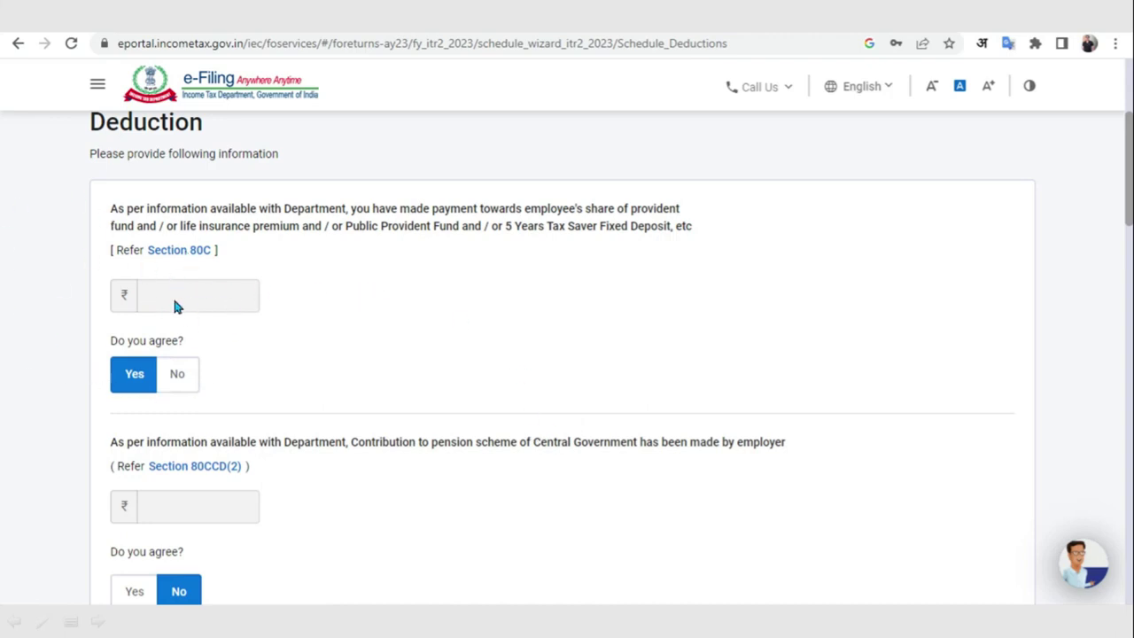
- Agree to the Section 80C deduction, continue past the other deduction questions and acknowledge the pre-filled return notice
click(124, 378)
scroll(545, 411, down, 8)
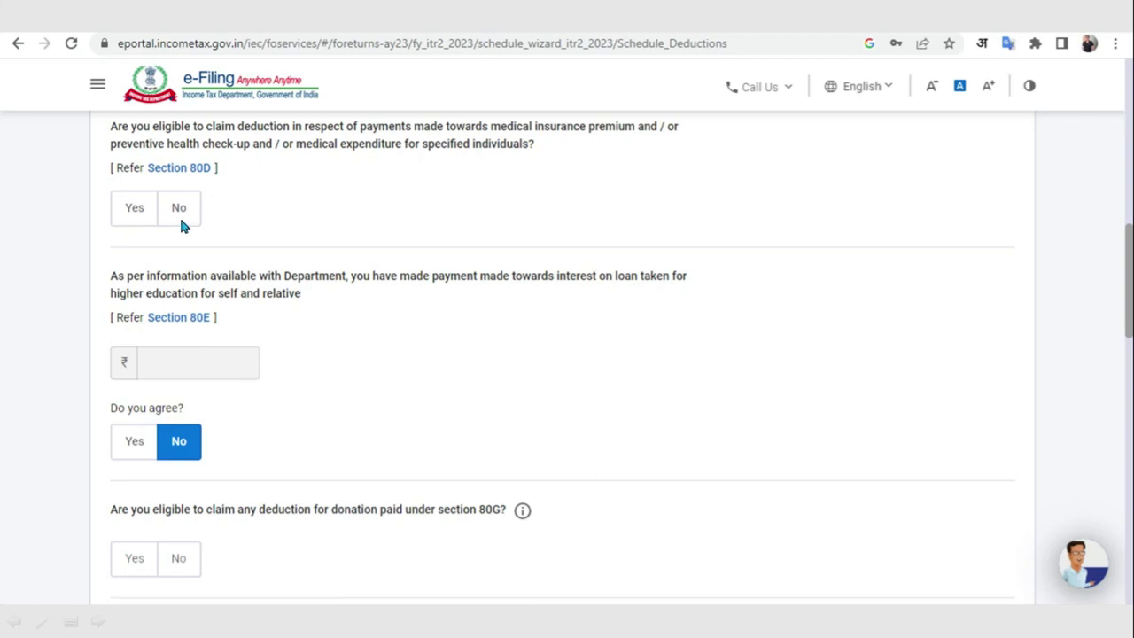
scroll(417, 315, down, 10)
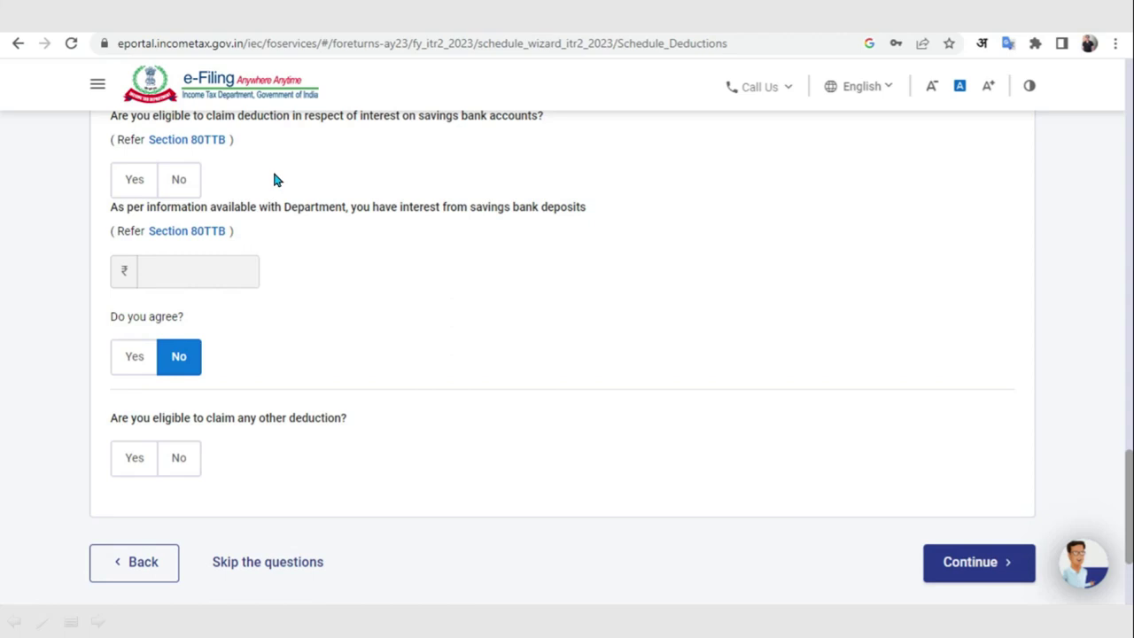
click(1000, 566)
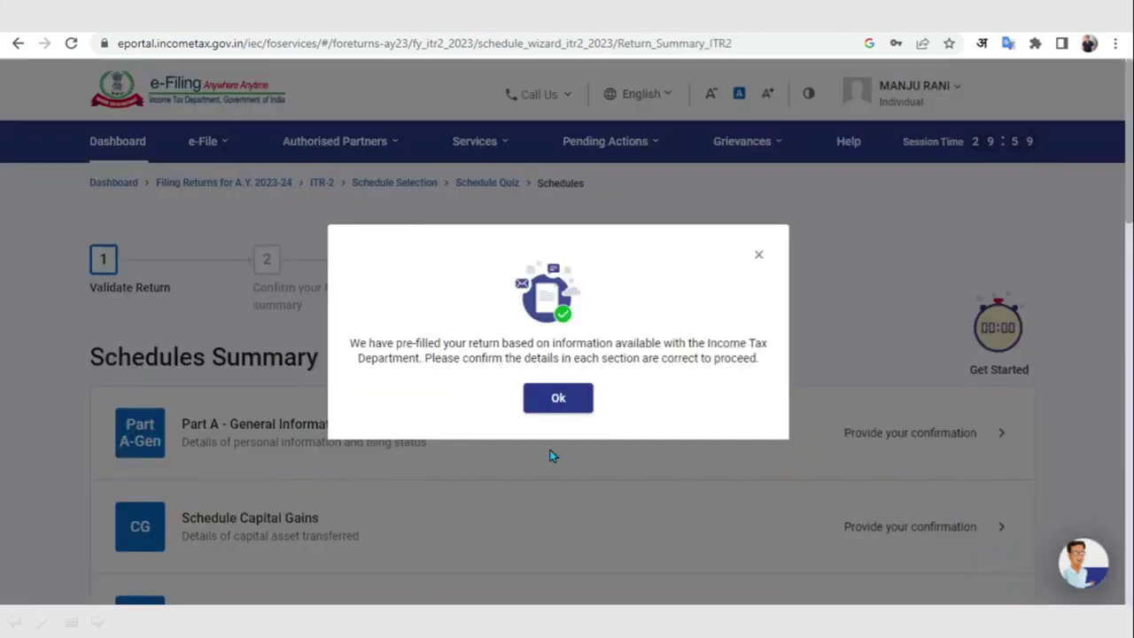
click(553, 401)
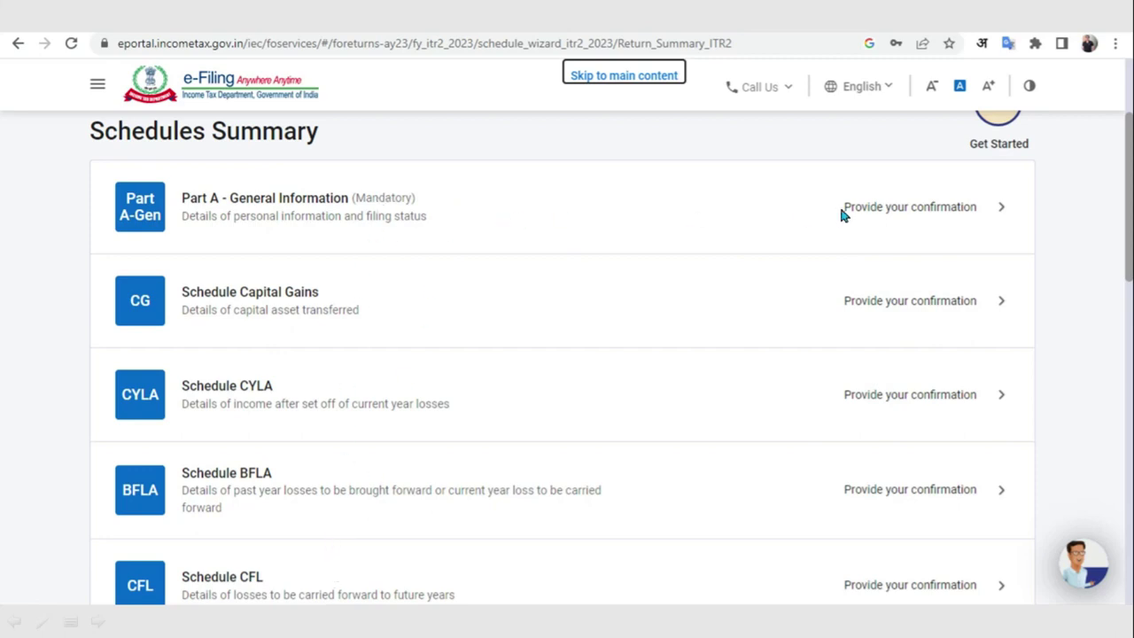
- Open Part A - General Information from the schedules summary and expand its Filing Status section
click(977, 208)
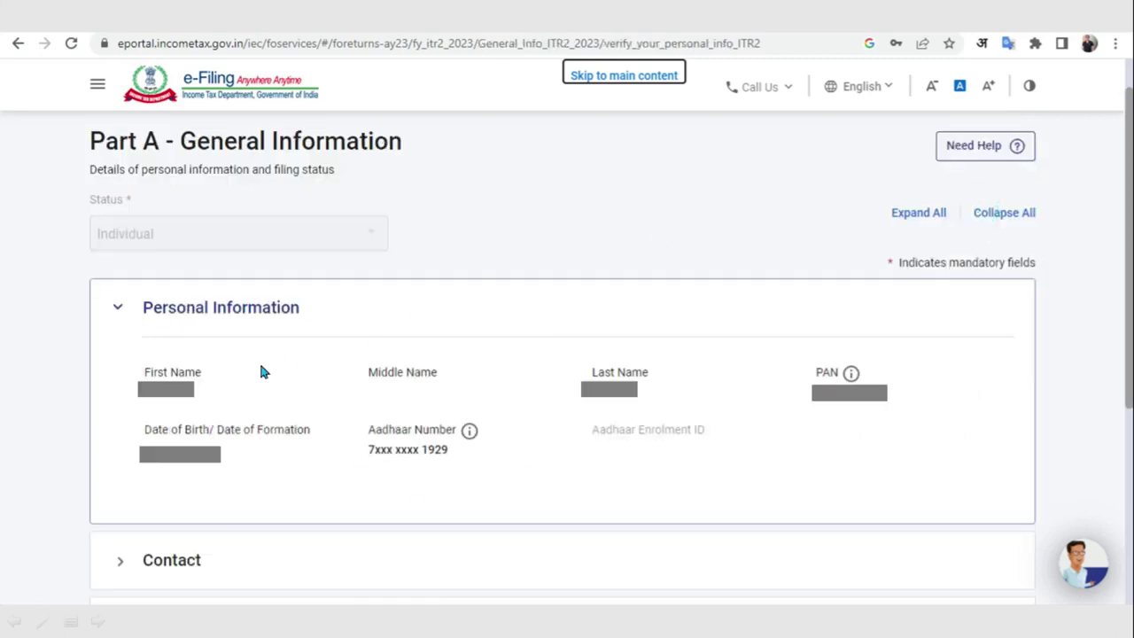
scroll(337, 337, down, 4)
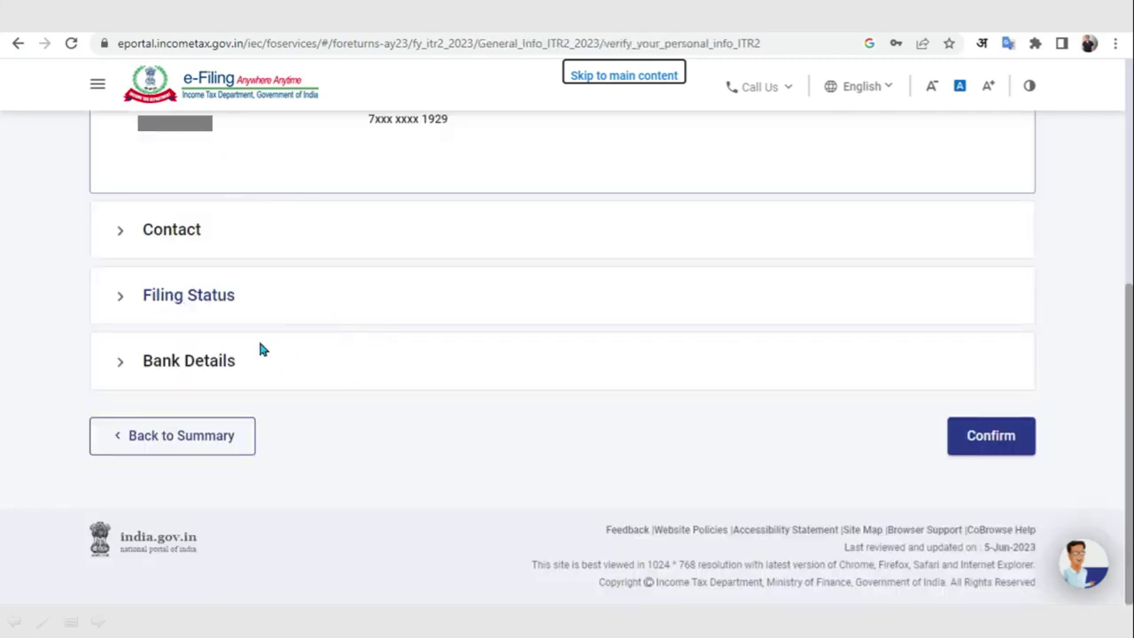
click(123, 300)
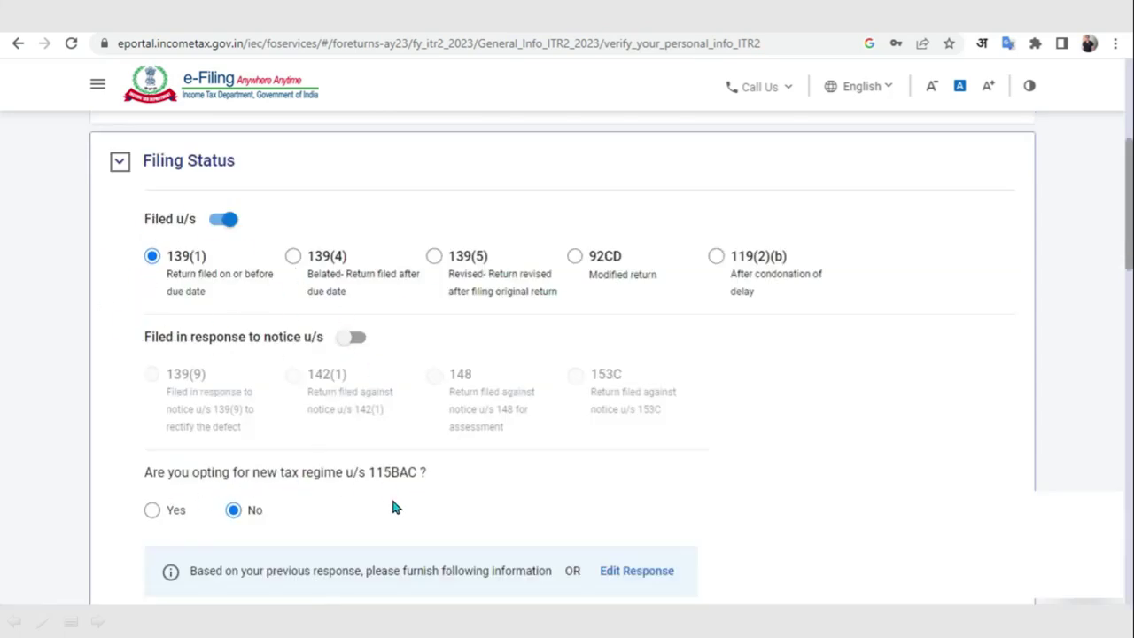
- Set the residential status to Resident with 182 days or more in India [section 6(1)(a)], and decline the section 115H benefit
scroll(715, 496, down, 5)
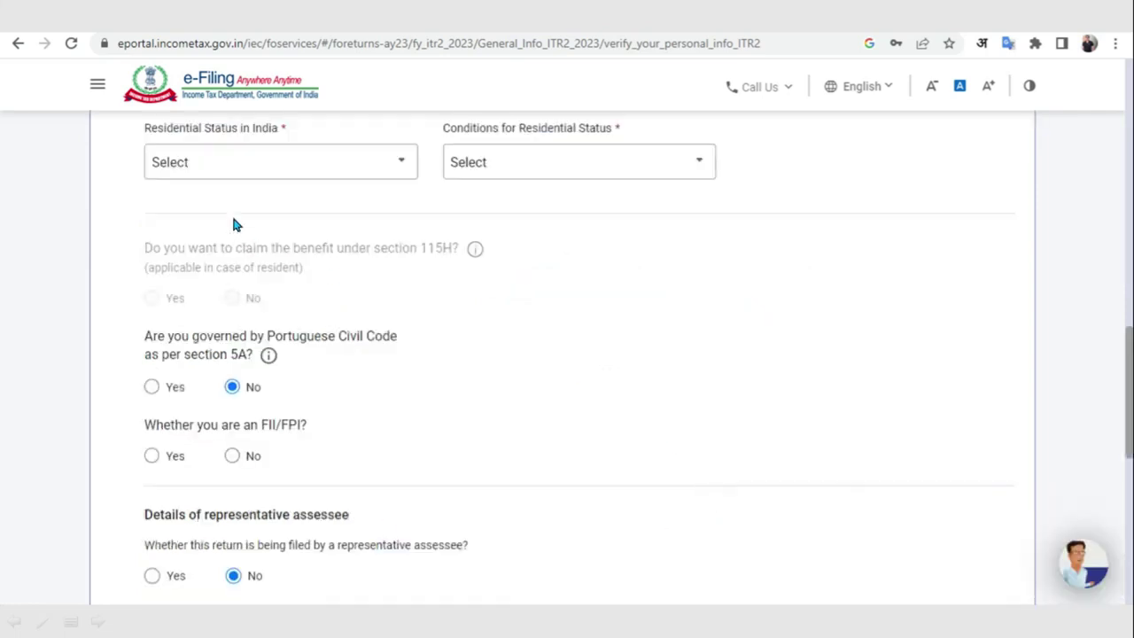
click(348, 162)
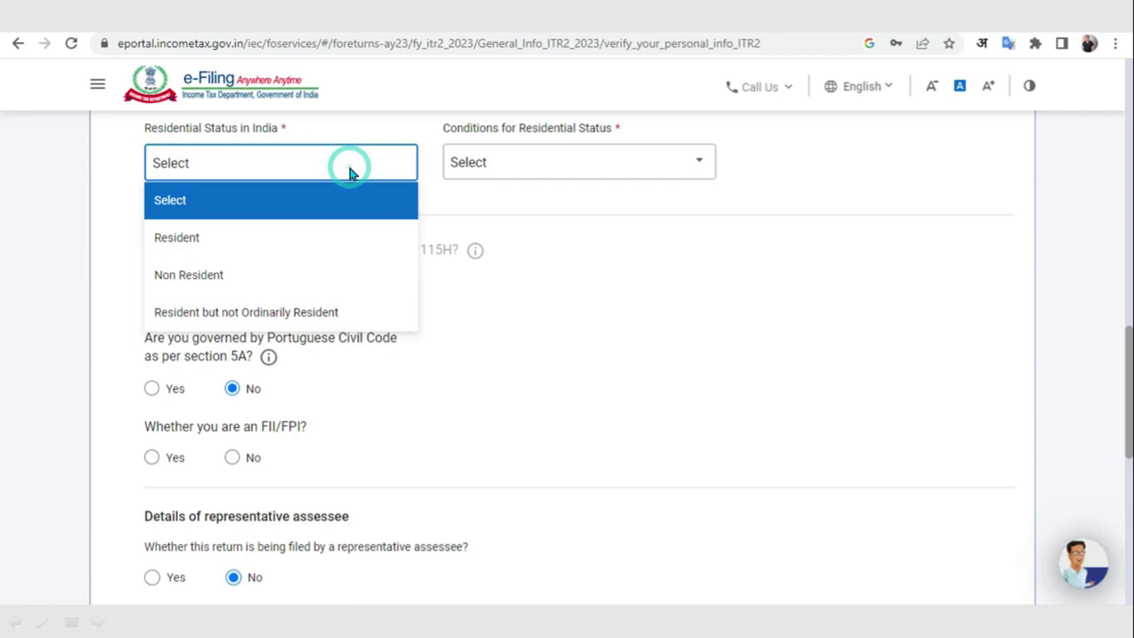
click(263, 236)
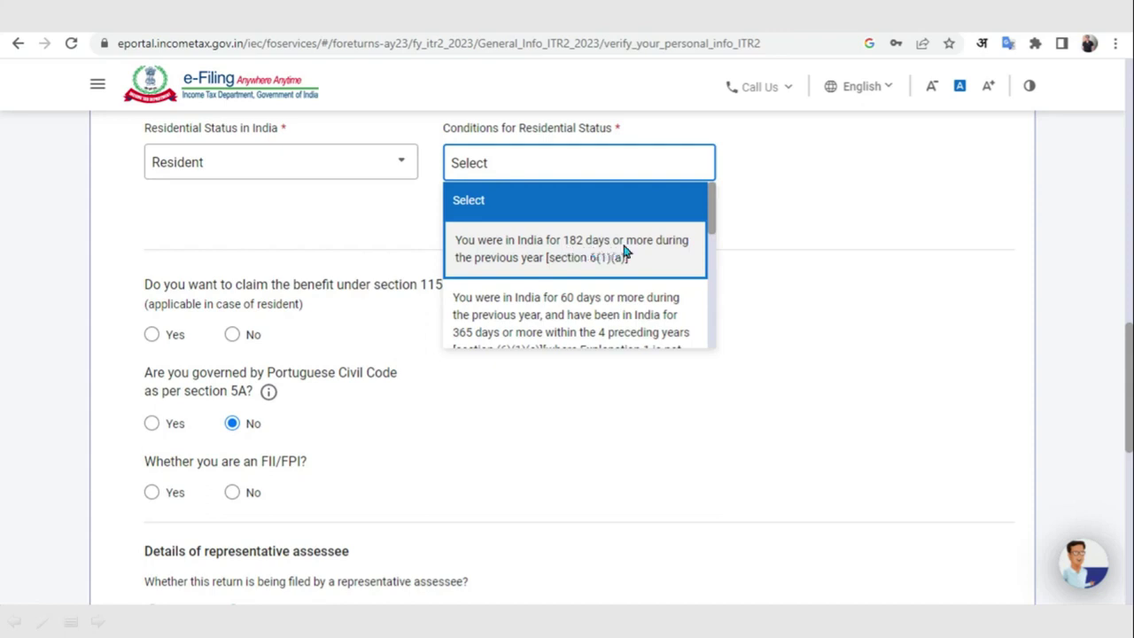
click(560, 259)
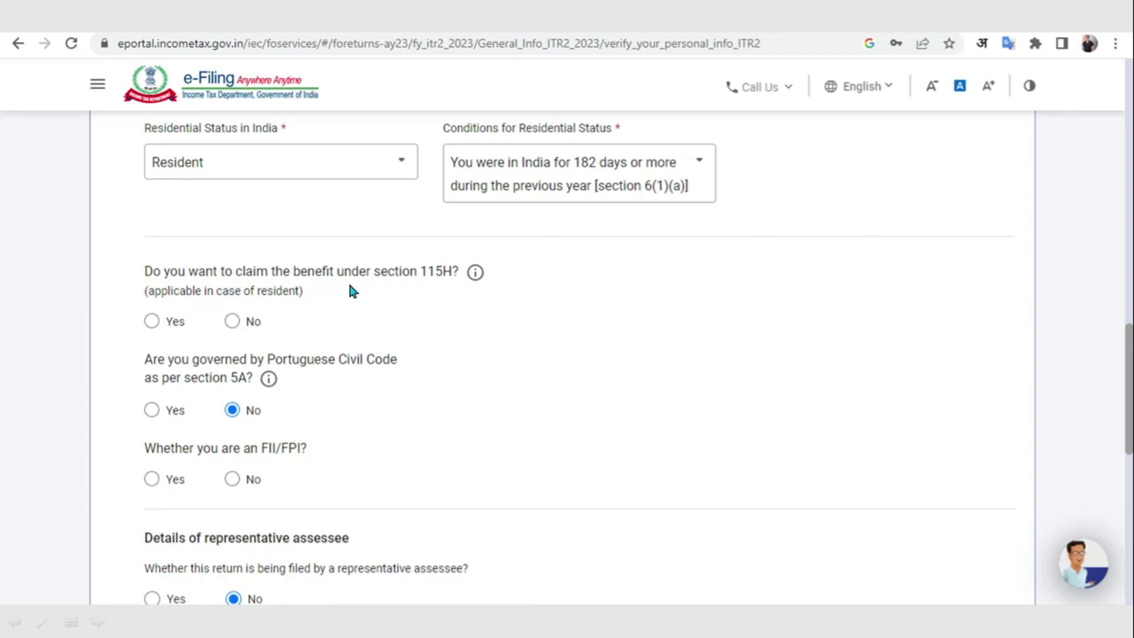
click(233, 321)
- Save the filing status with No for company directorship, and confirm Part A - General Information after checking the bank details
scroll(347, 418, down, 5)
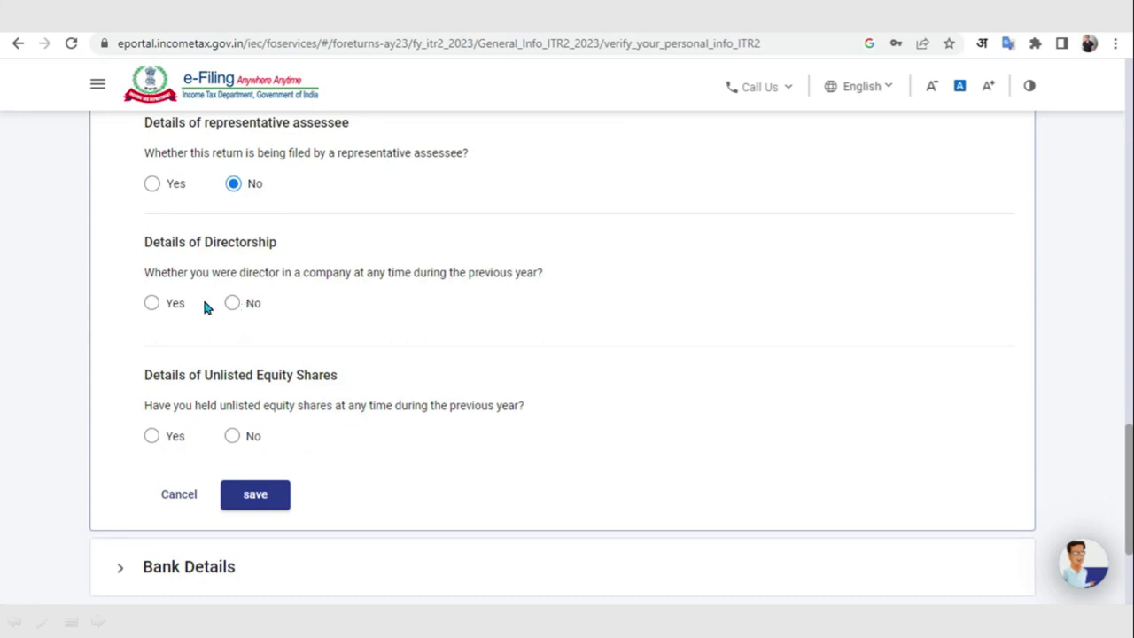
click(232, 303)
click(259, 500)
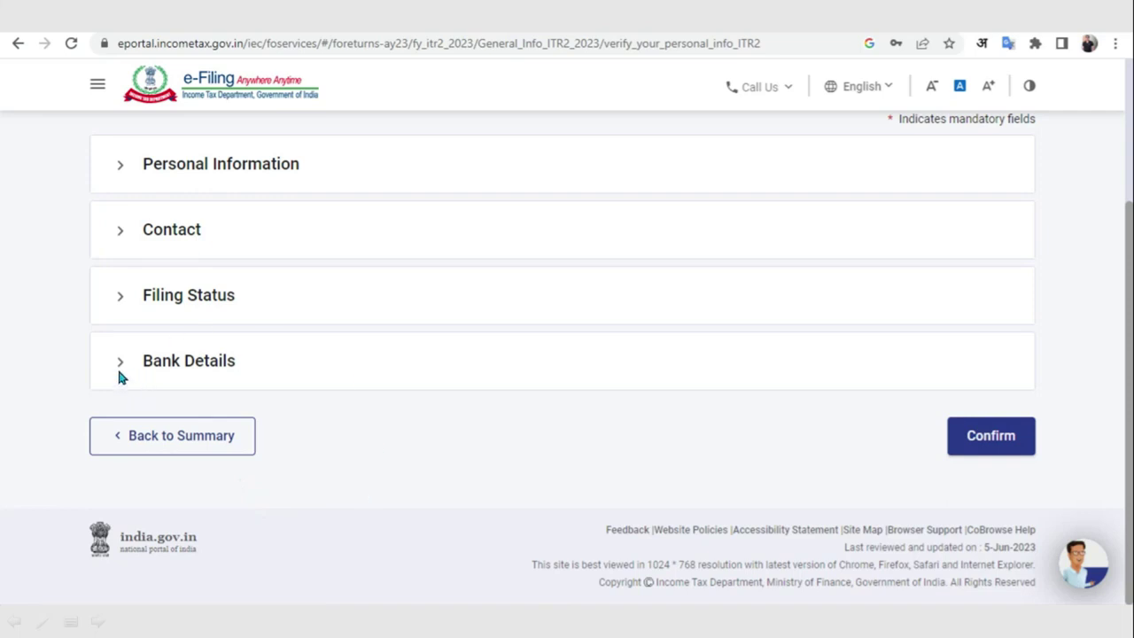
click(120, 370)
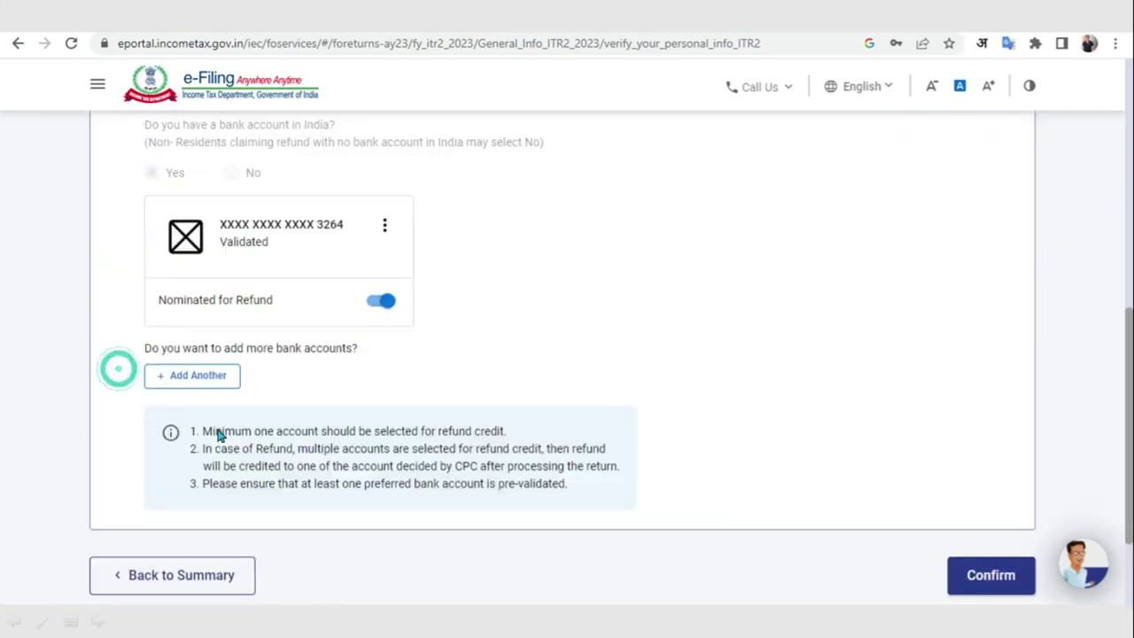
click(1005, 585)
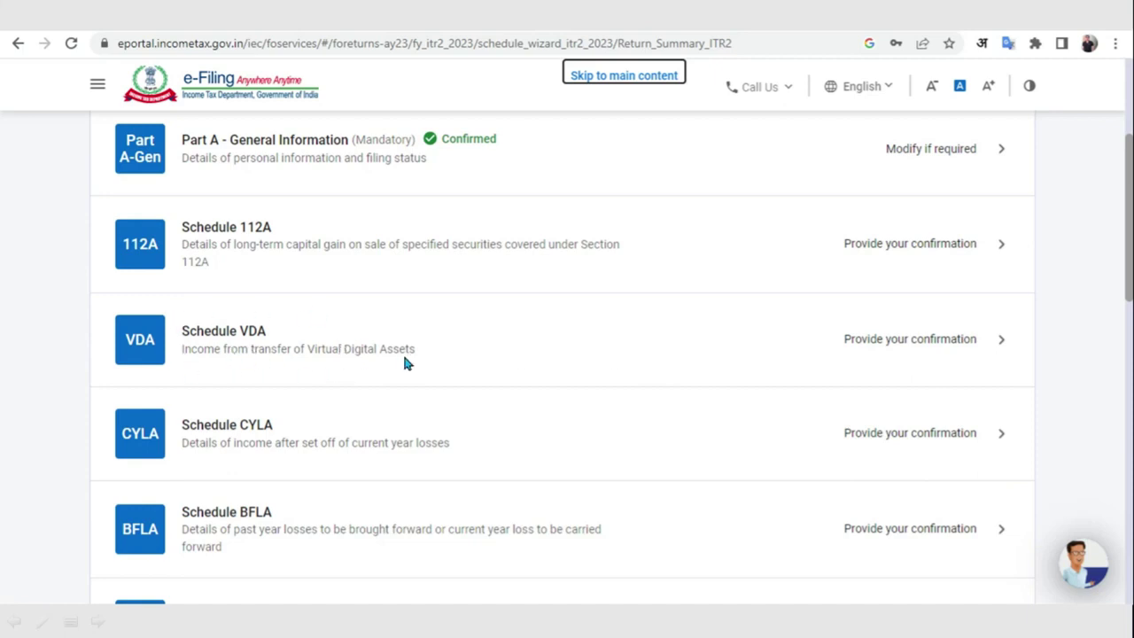
- Add a Schedule VDA entry acquired 09-Mar-2018 and transferred 02-Dec-2022, with cost ₹2,00,000 and consideration ₹2,50,000
click(997, 353)
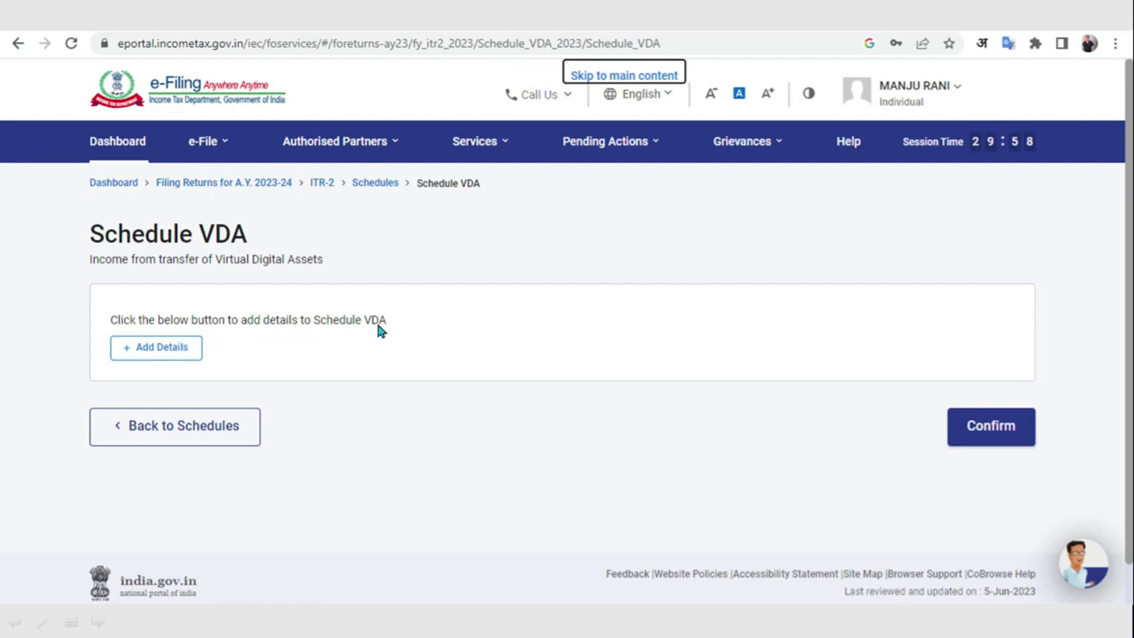
click(182, 348)
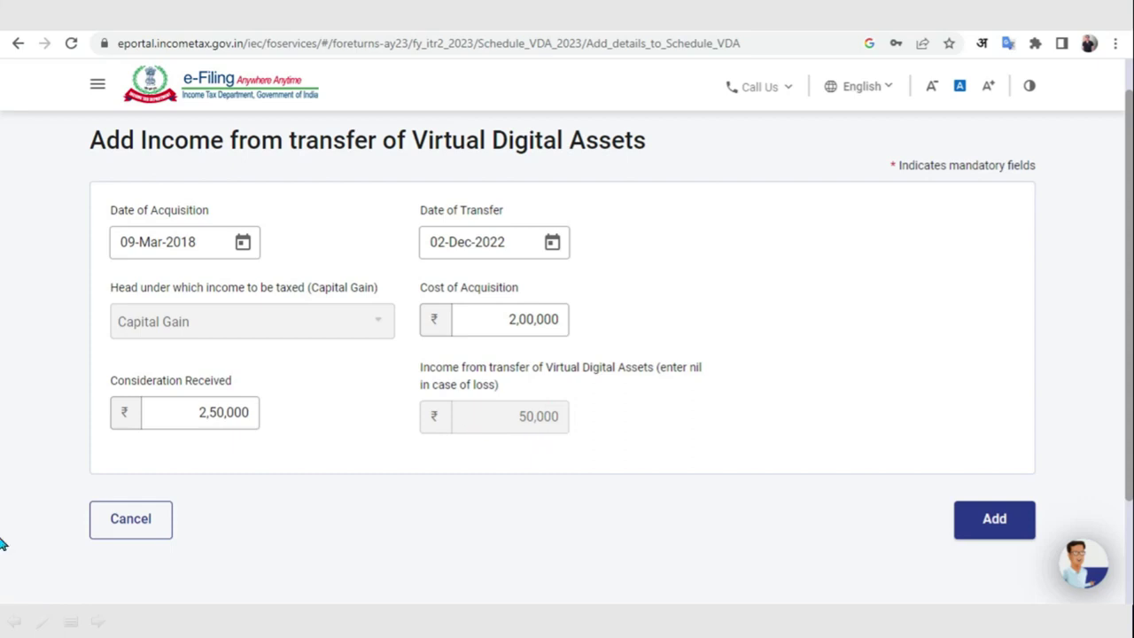
click(994, 522)
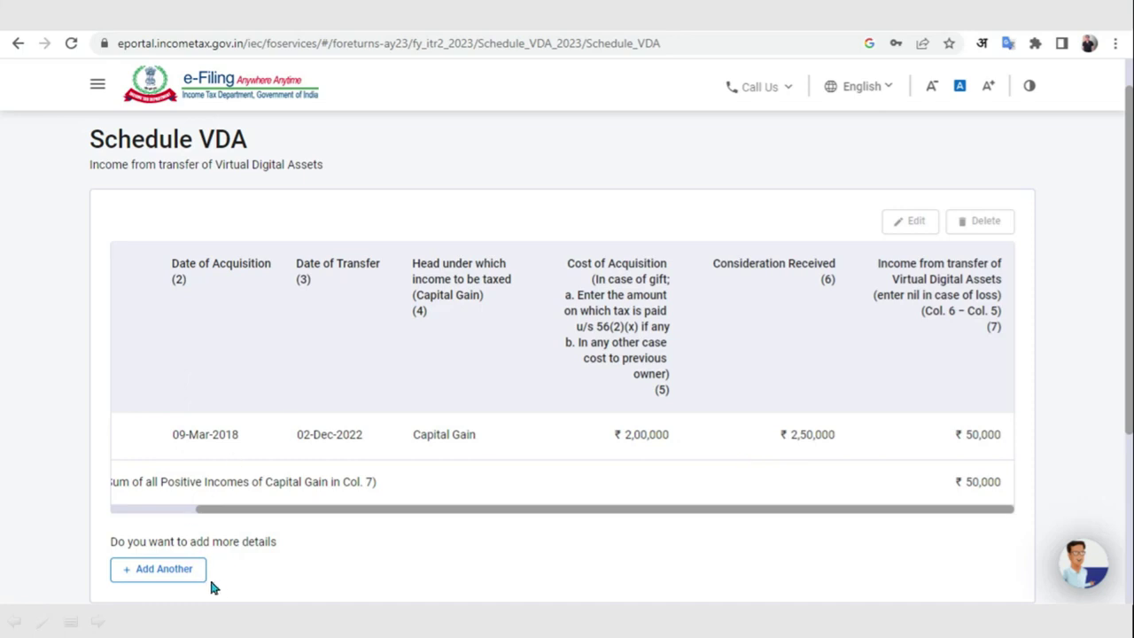
- Add a second entry acquired 14-Aug-2020 and transferred 09-Mar-2023, with cost ₹2,50,000 and consideration ₹2,00,000, and confirm Schedule VDA
click(162, 572)
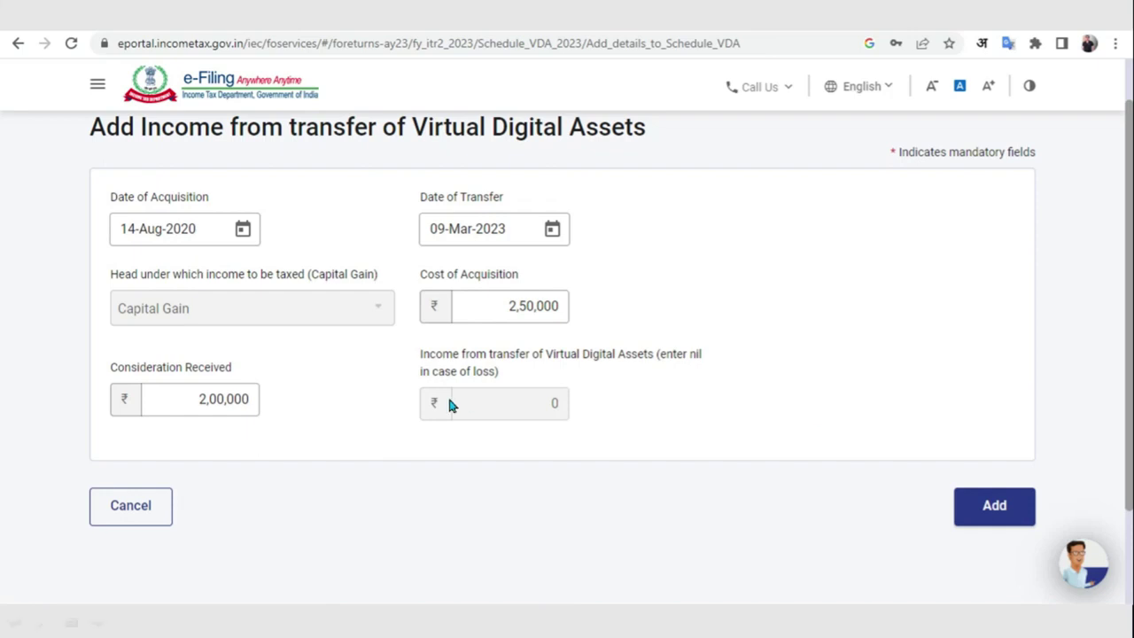
click(984, 514)
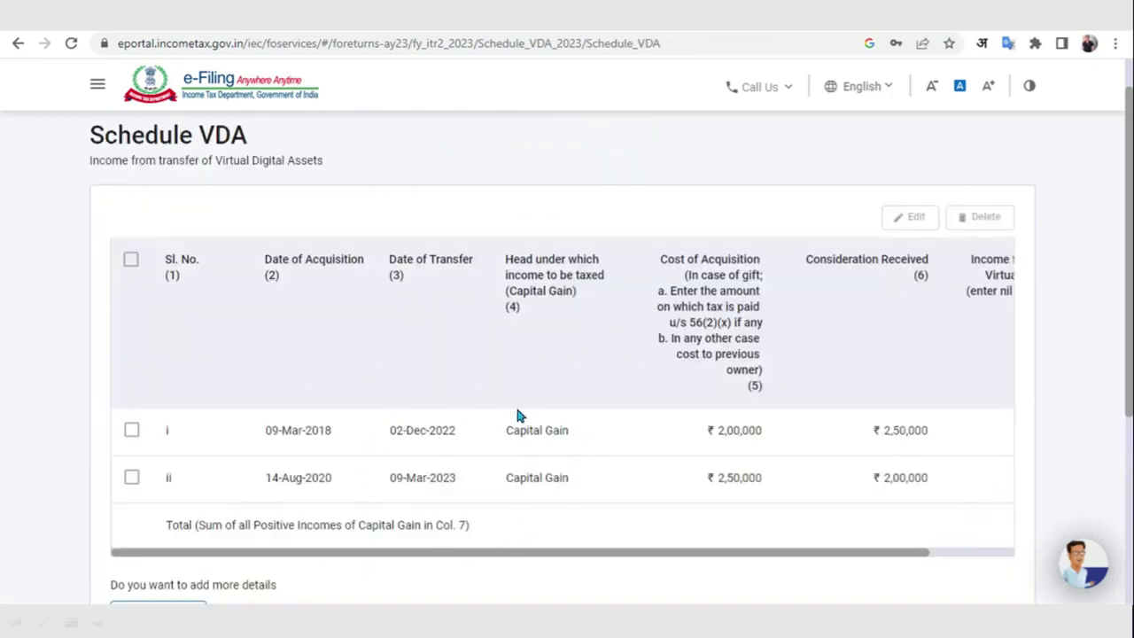
drag(749, 553, 806, 569)
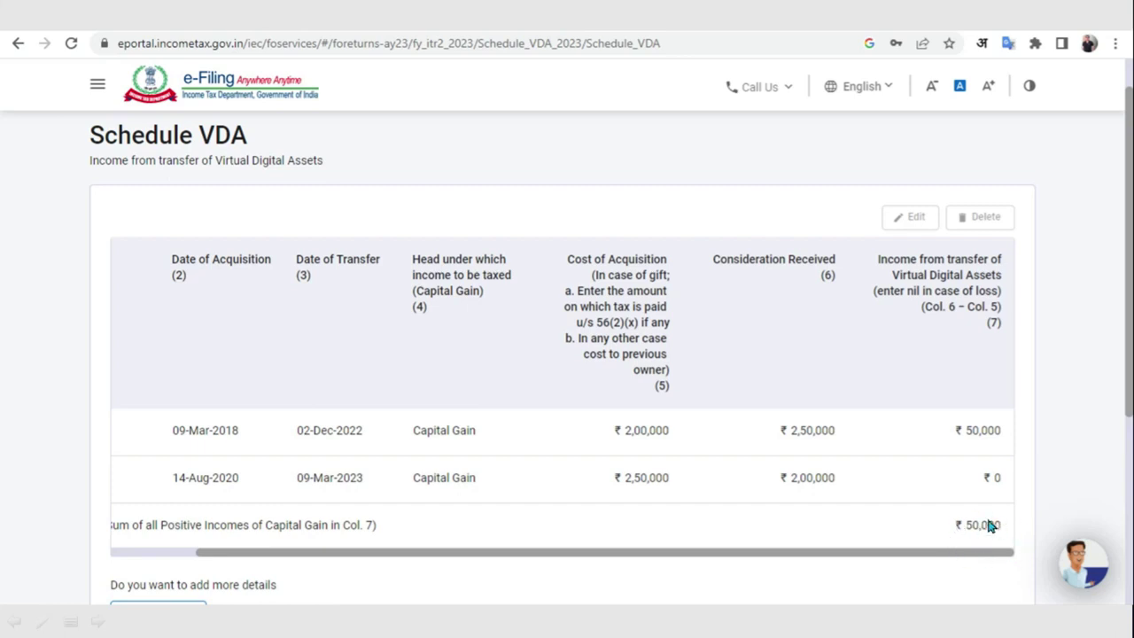
scroll(1018, 508, down, 3)
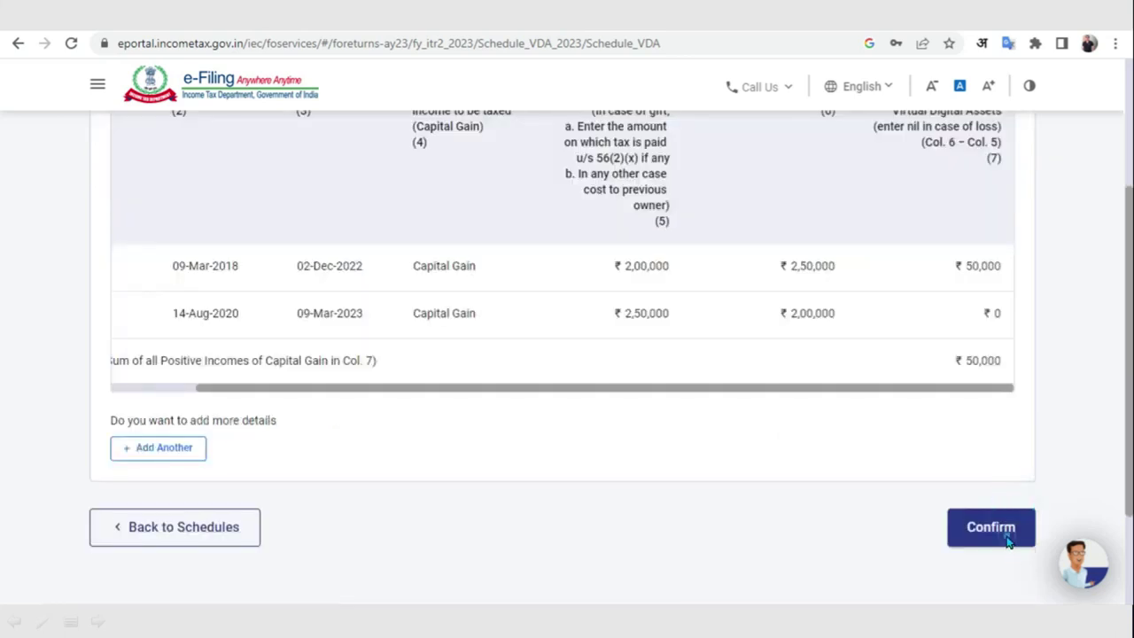
click(1007, 535)
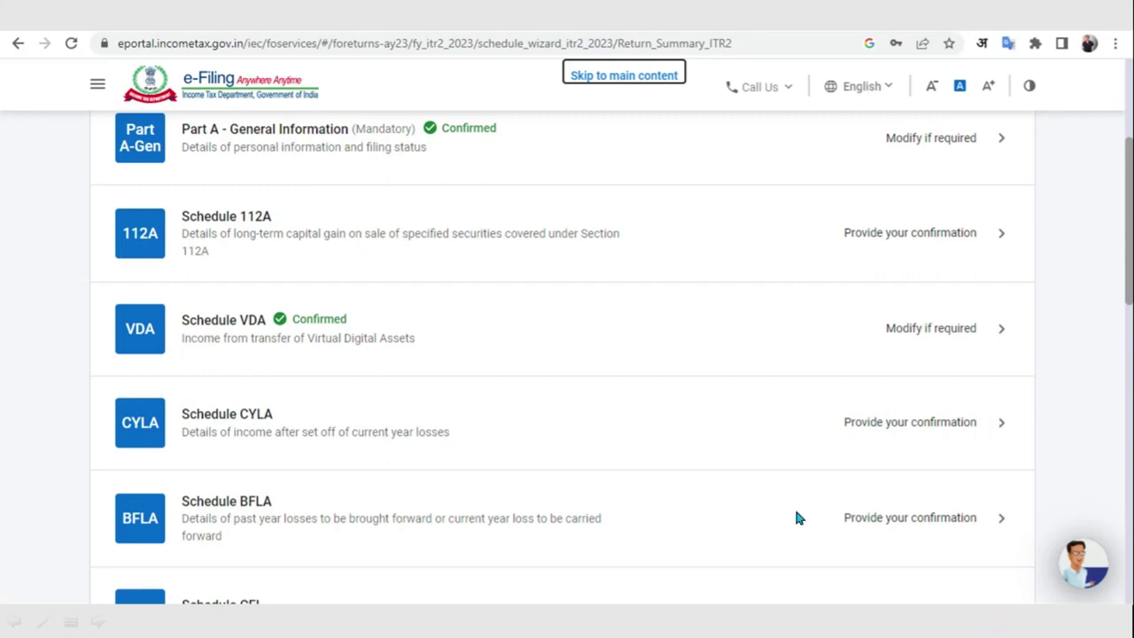
- Open Schedule Special Income, check the 115BBH entry for virtual digital assets, and confirm the schedule
scroll(1072, 533, down, 4)
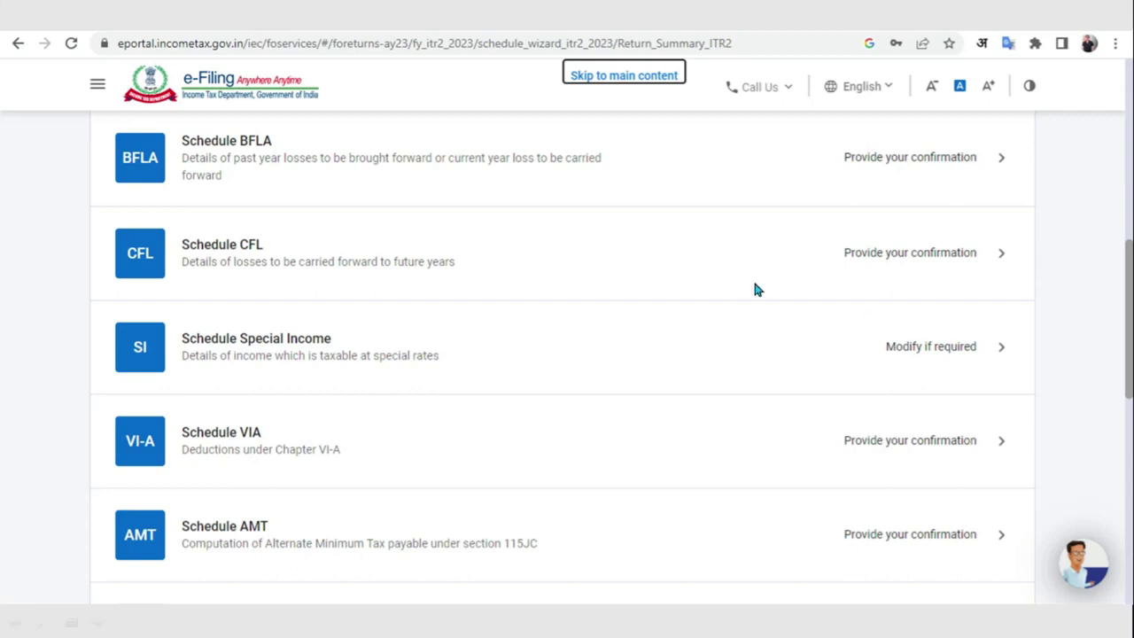
click(1002, 349)
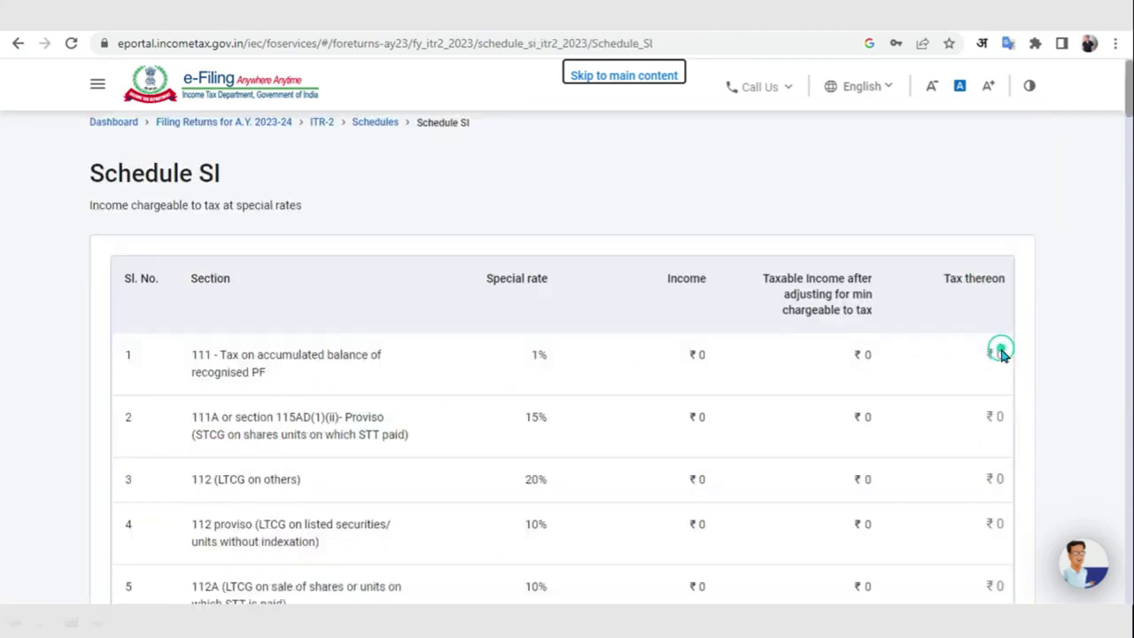
scroll(919, 379, down, 15)
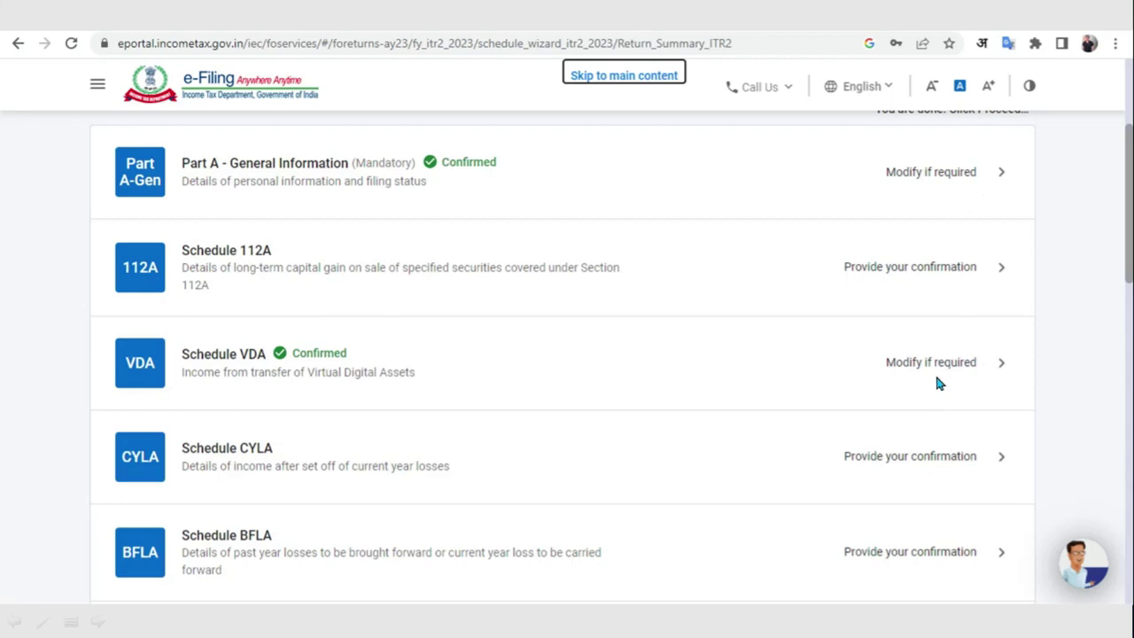
scroll(939, 383, down, 2)
scroll(939, 383, up, 2)
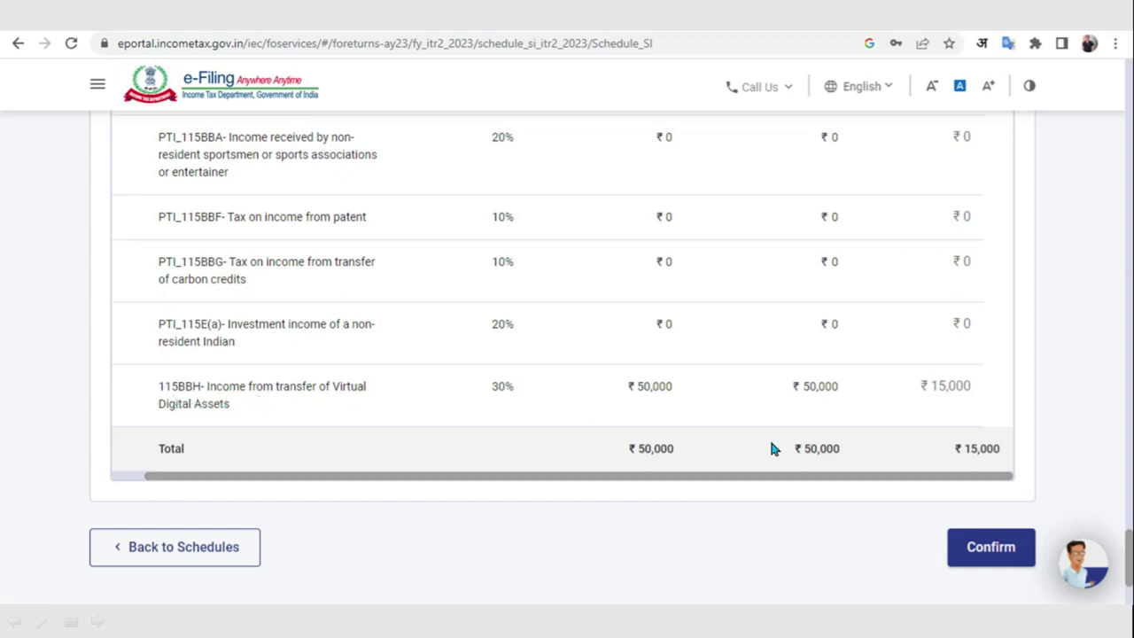
click(986, 548)
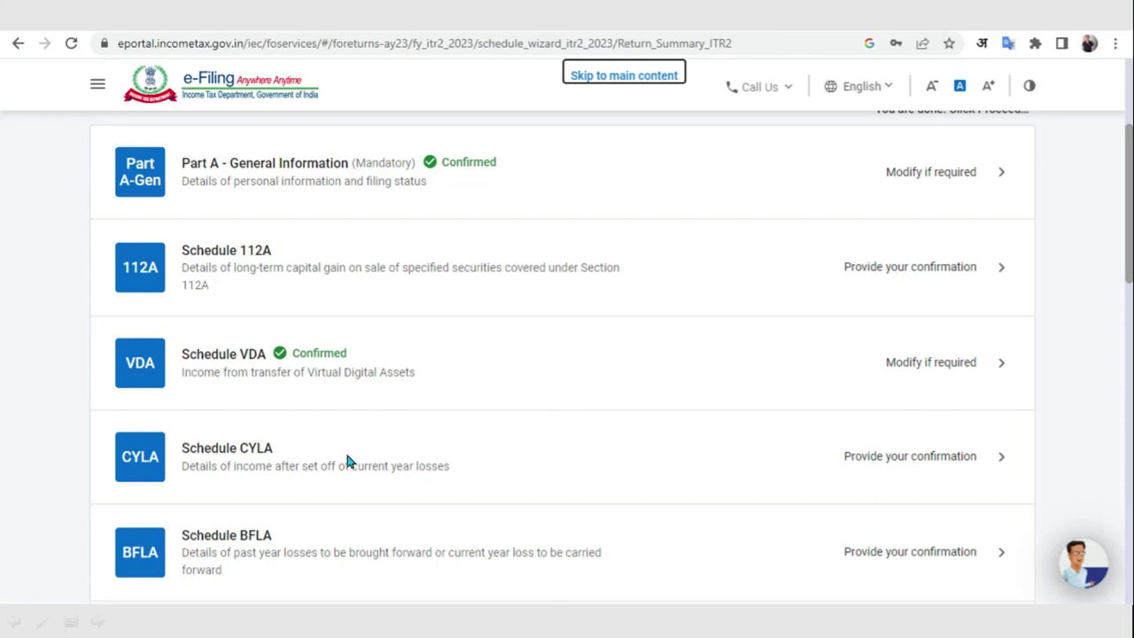
- Open Part B - TI, expand the capital gains details for review, and confirm the total income computation
scroll(819, 455, down, 2)
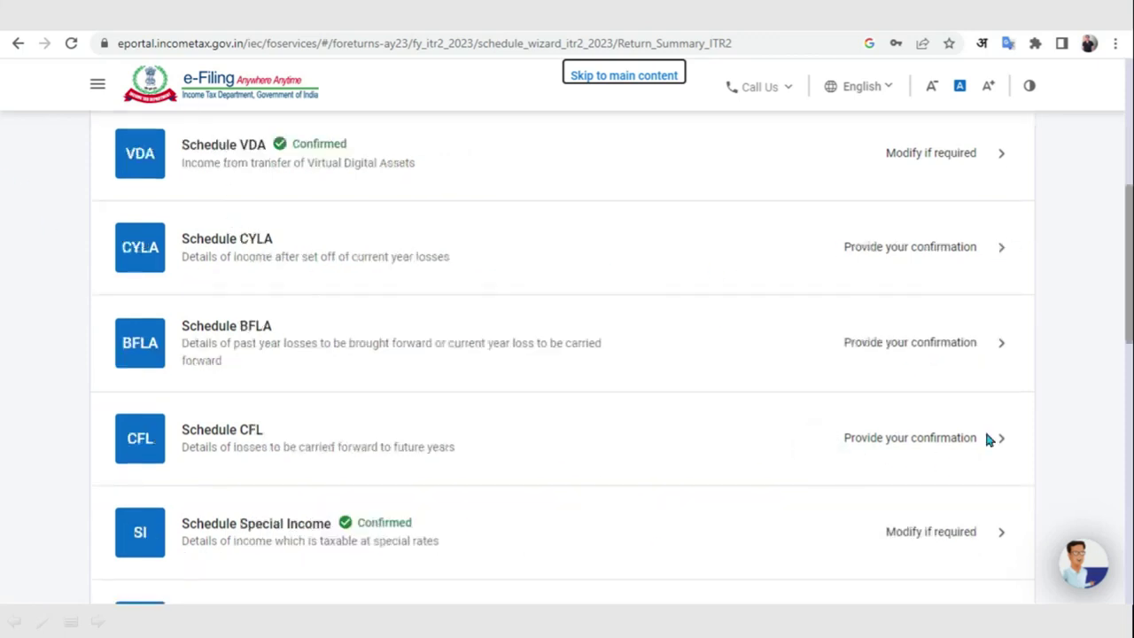
scroll(817, 423, down, 3)
click(817, 423)
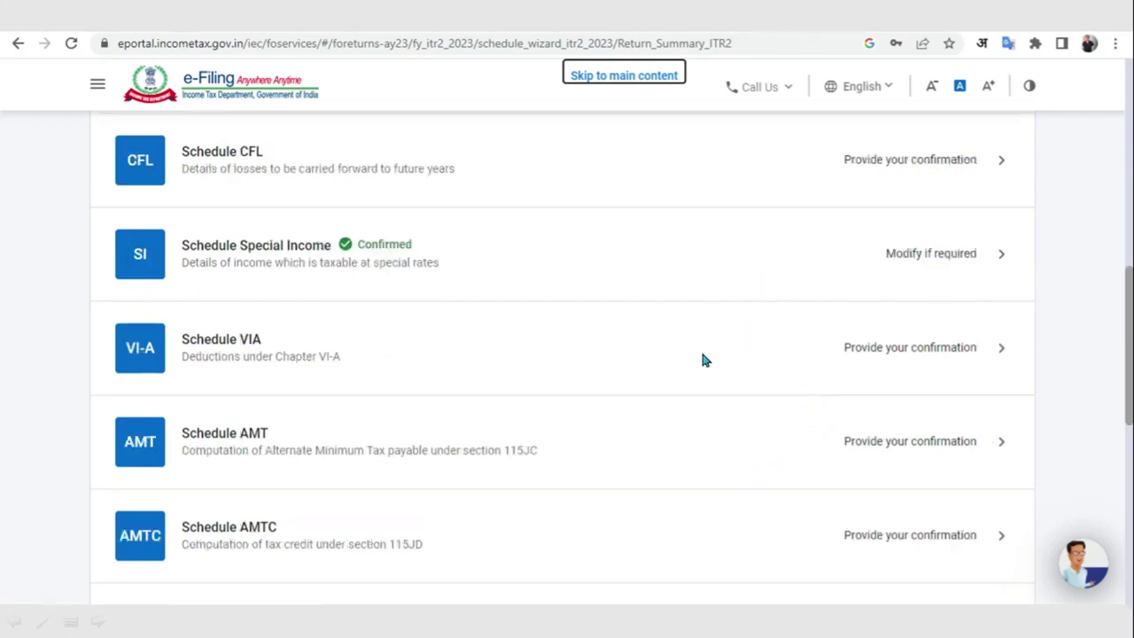
scroll(745, 386, down, 4)
click(744, 383)
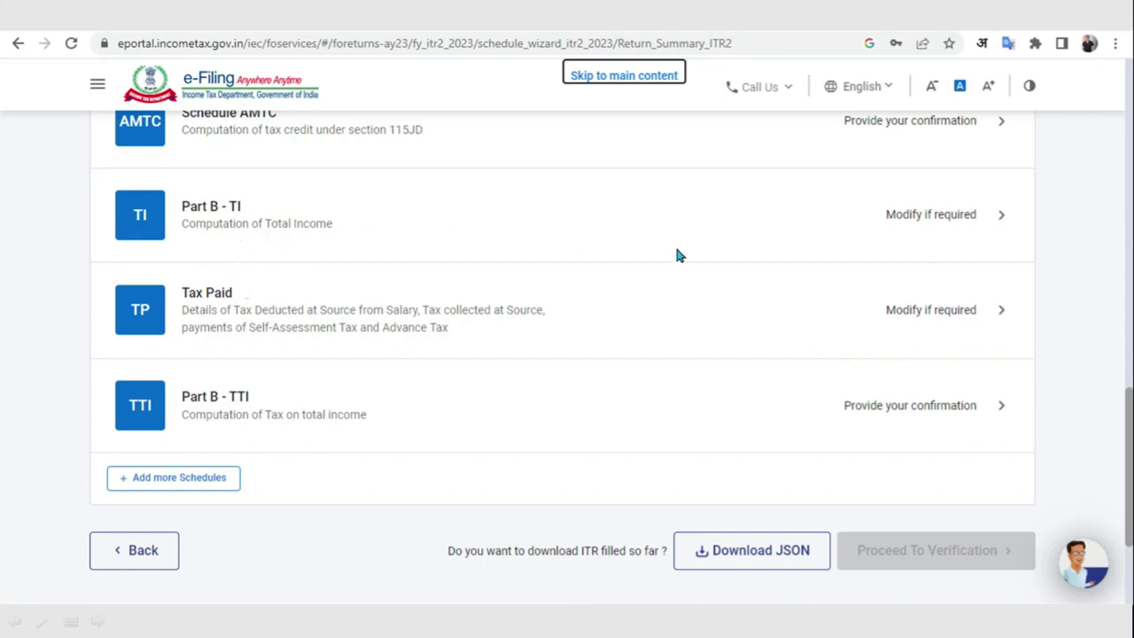
click(983, 221)
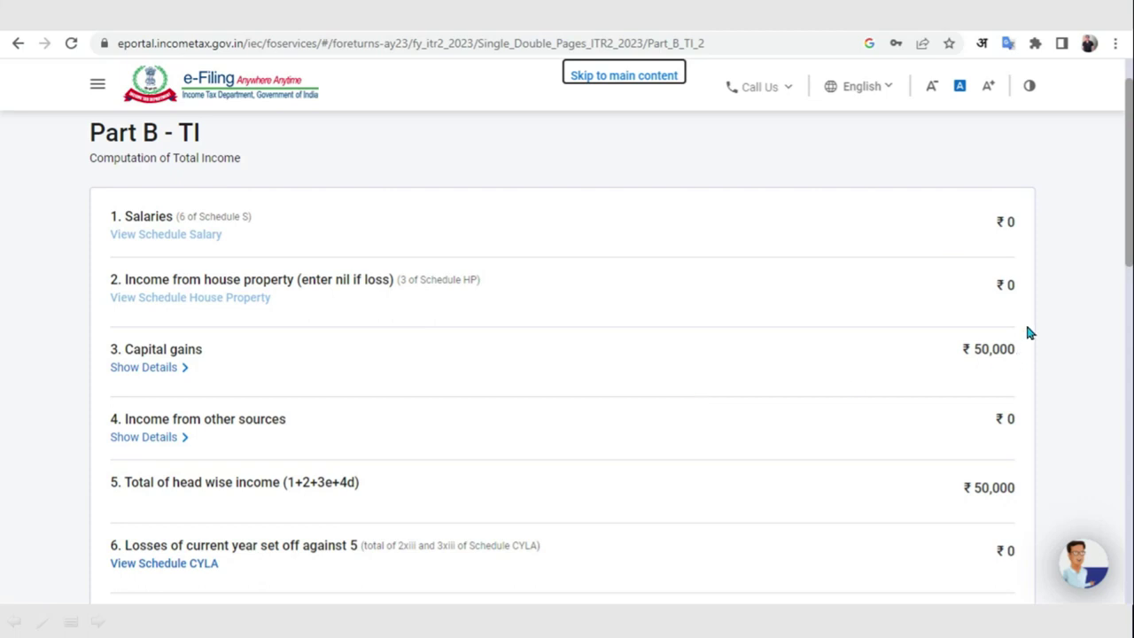
click(1049, 405)
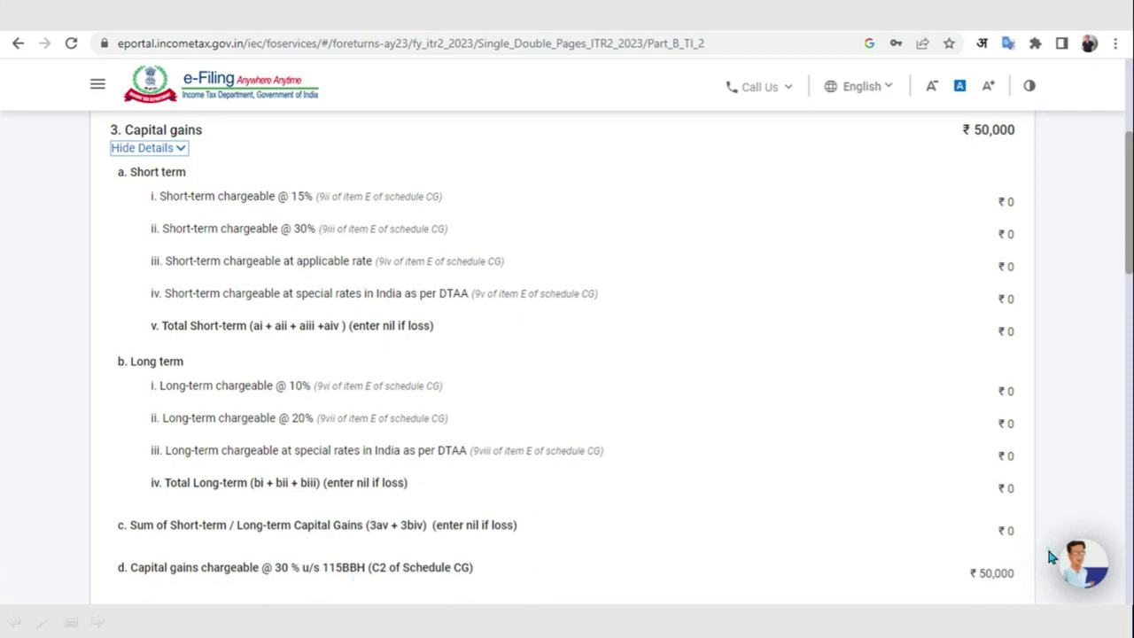
scroll(1047, 545, down, 10)
click(1024, 569)
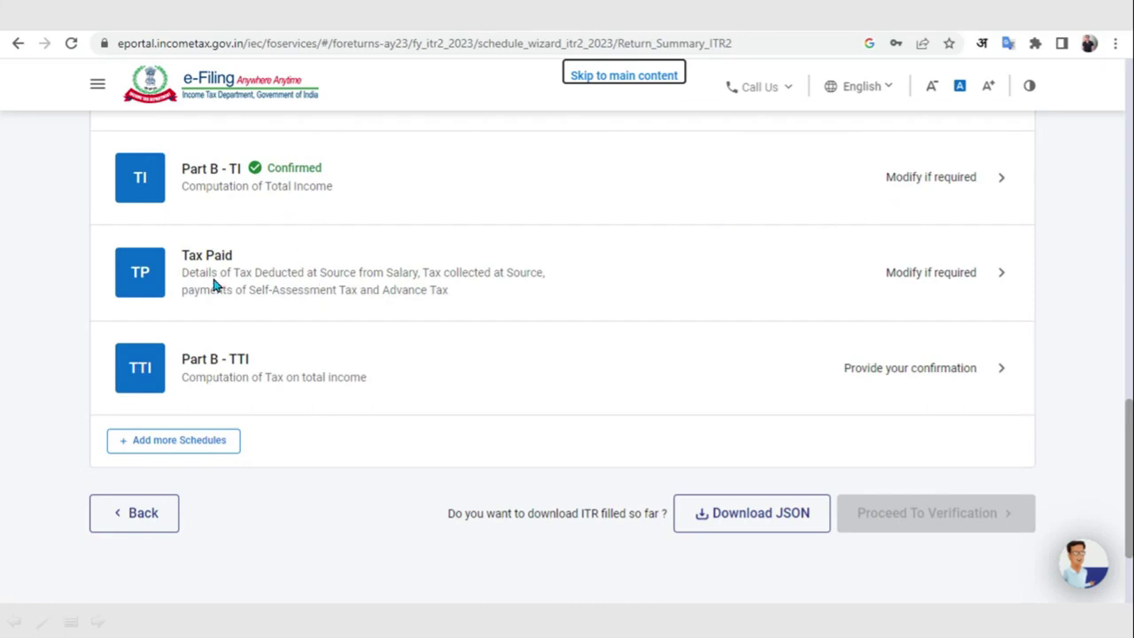
- Open the Tax Paid schedule and review its TDS, TCS, advance tax and self-assessment tax sections
click(997, 274)
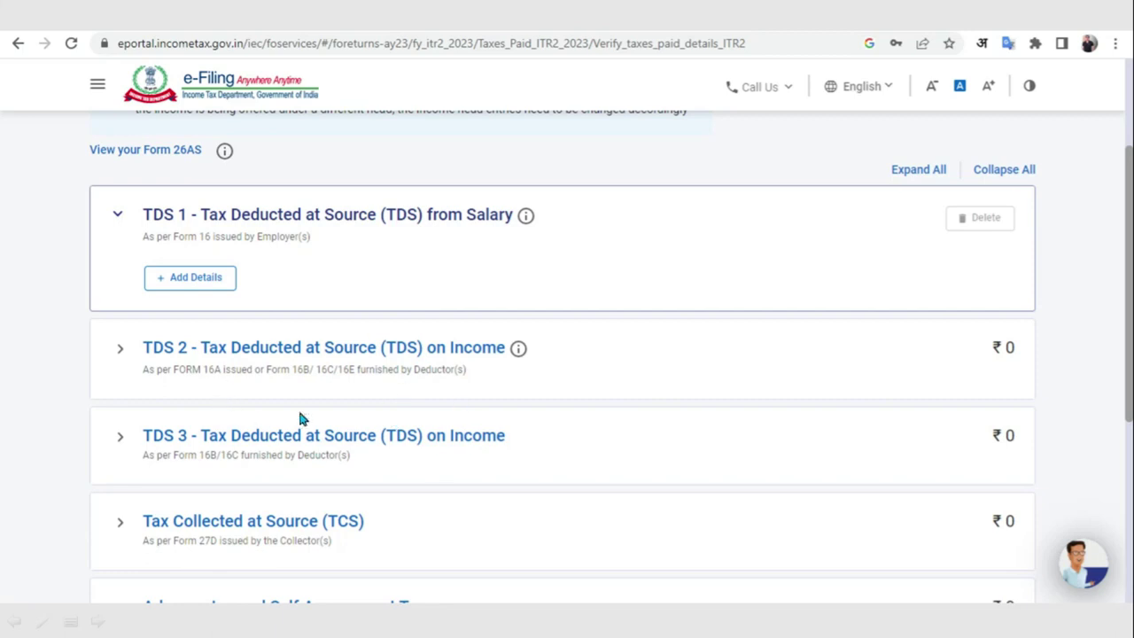
scroll(1089, 440, down, 3)
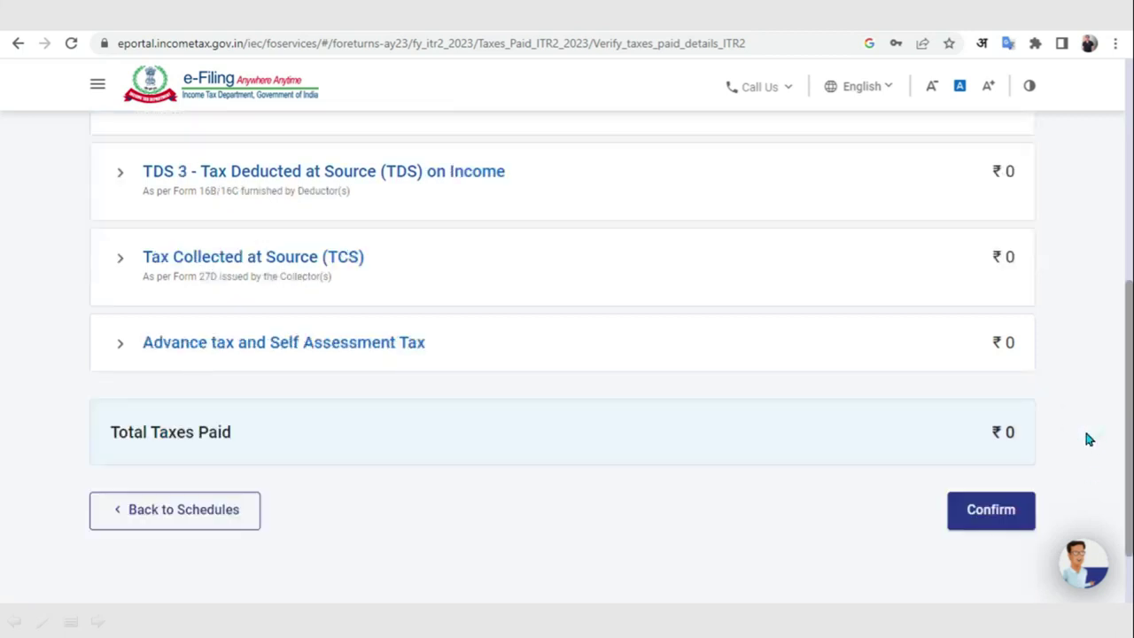